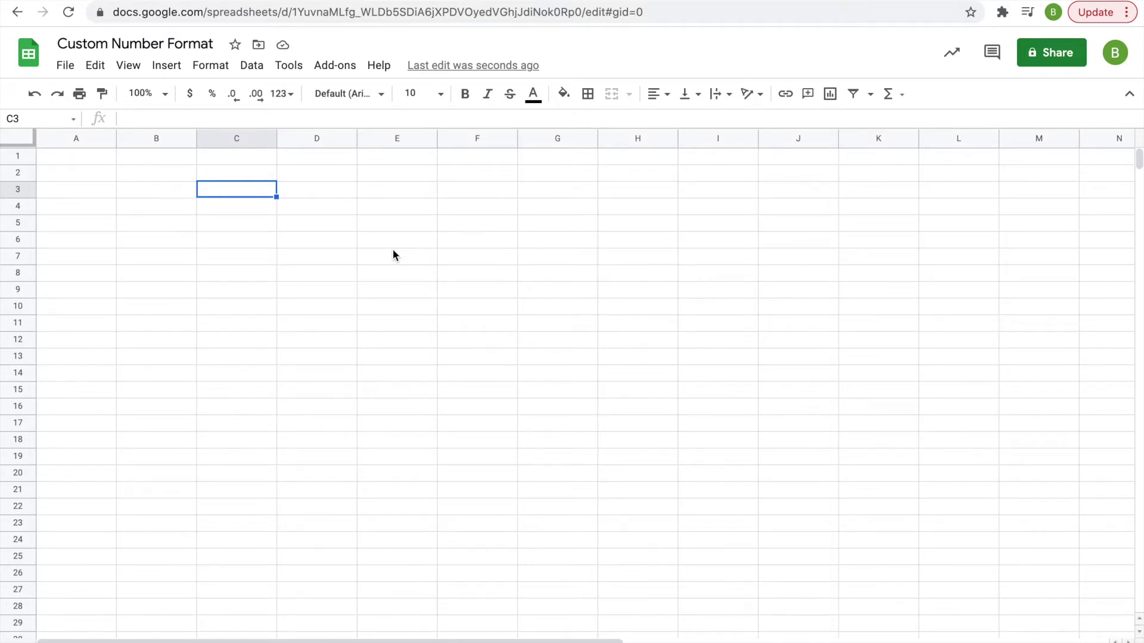
- Enter 2389174 in cell C3, commit it, and reselect C3 for formatting
{"action": "type", "text": "2"}
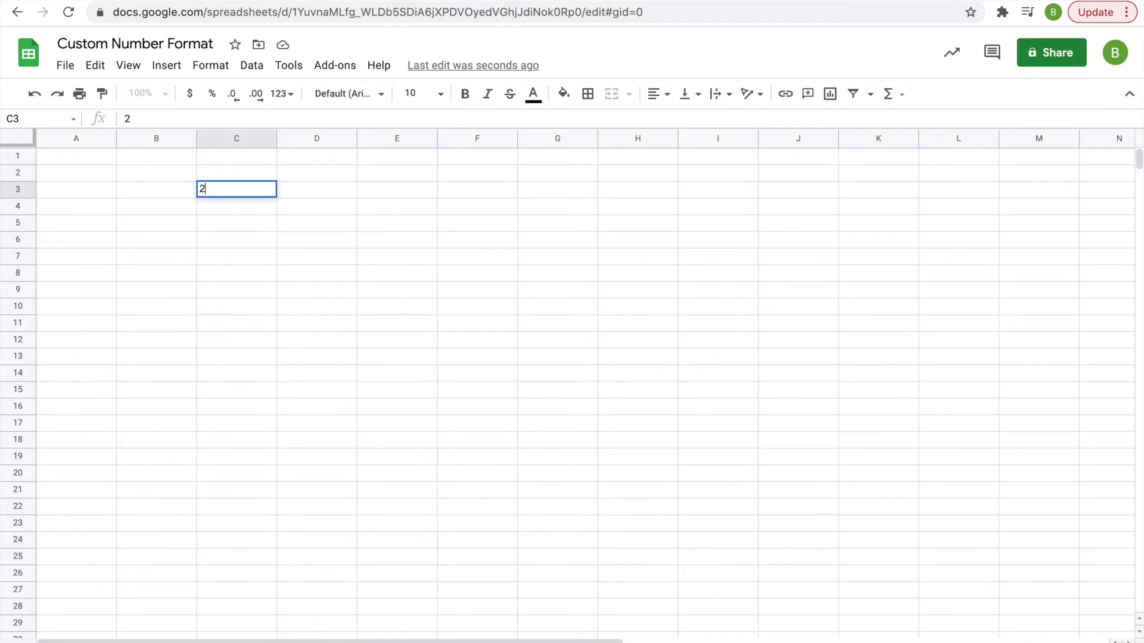
{"action": "type", "text": "389174"}
{"action": "left_click", "coordinate": [460, 272]}
{"action": "left_click", "coordinate": [254, 192]}
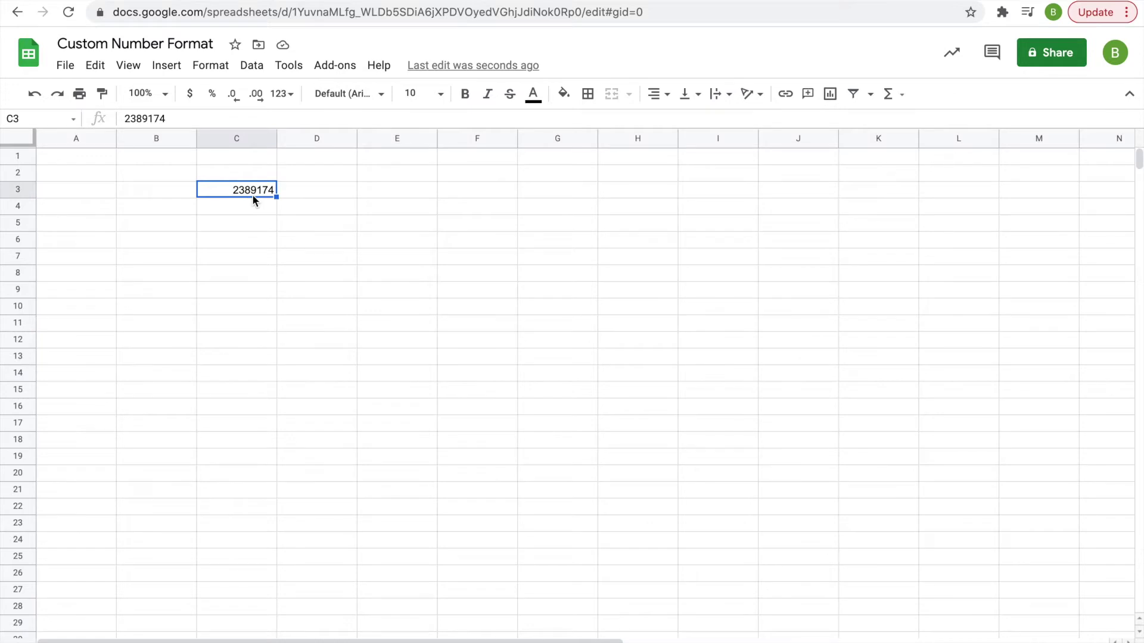
{"action": "left_click", "coordinate": [208, 70]}
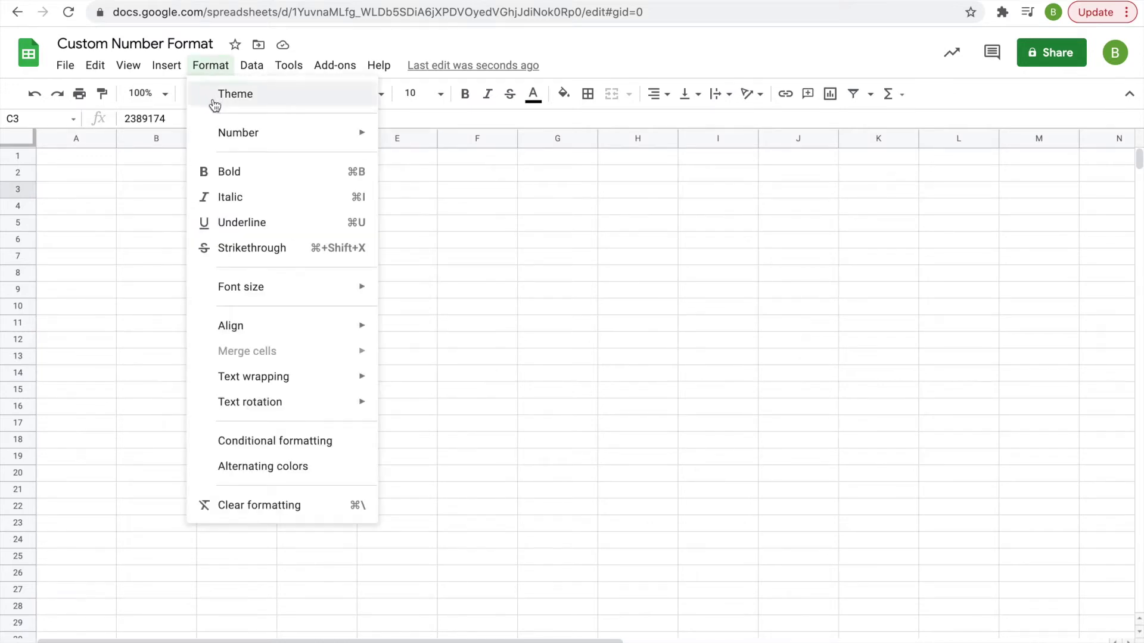
- Apply the custom number format #,##0.00 to C3 so it displays 2,389,174.00
{"action": "mouse_move", "coordinate": [239, 141]}
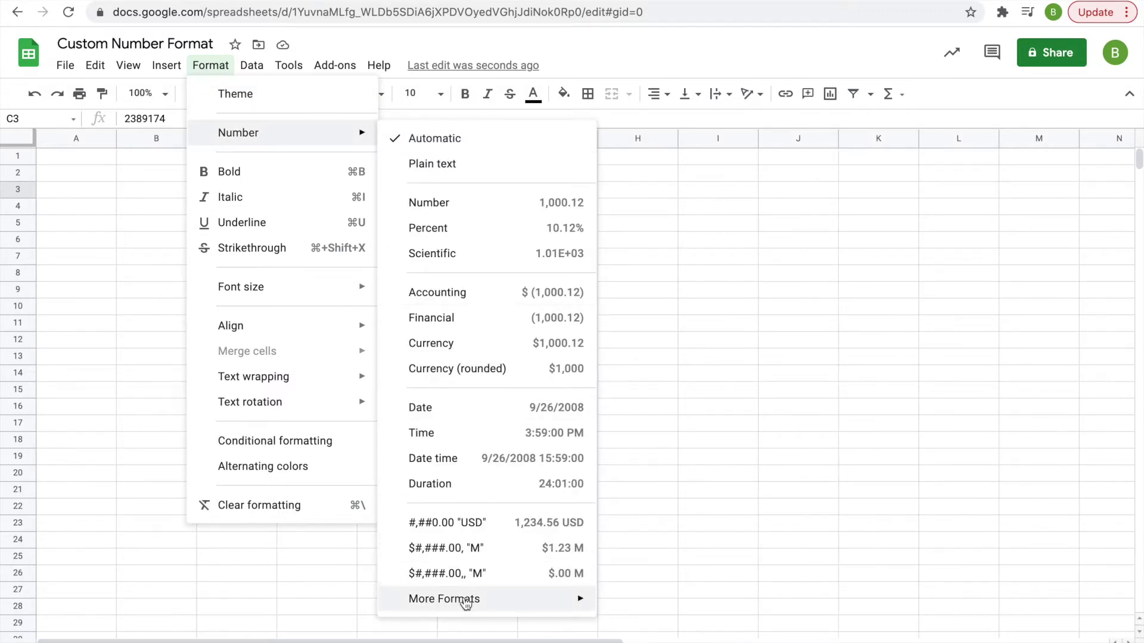
{"action": "mouse_move", "coordinate": [466, 601]}
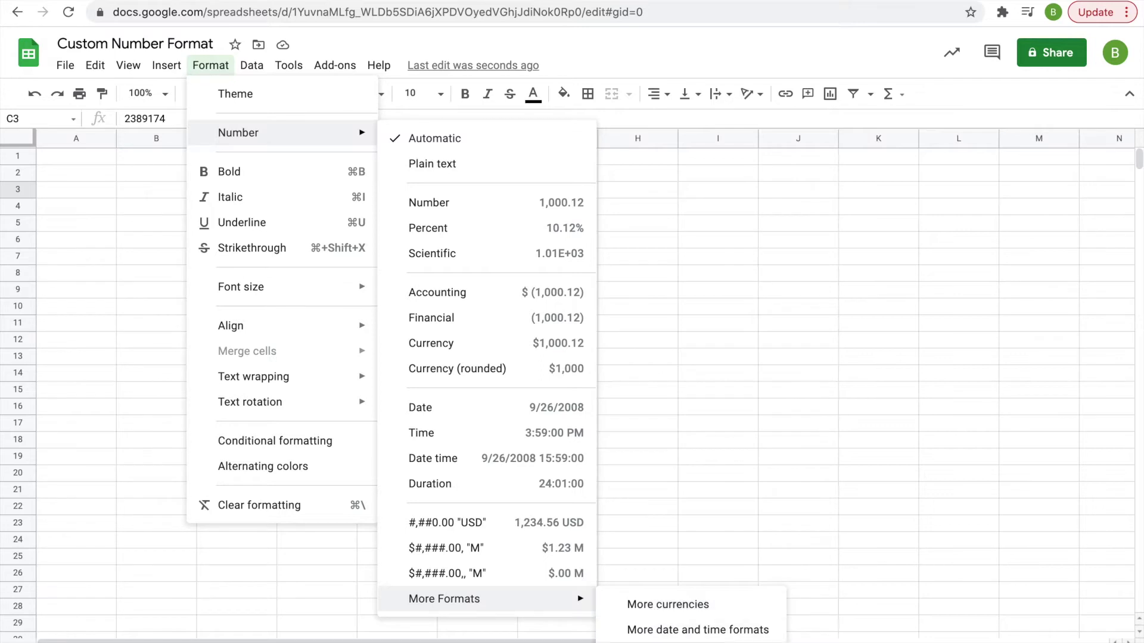
{"action": "left_click", "coordinate": [661, 640]}
{"action": "left_click", "coordinate": [443, 190]}
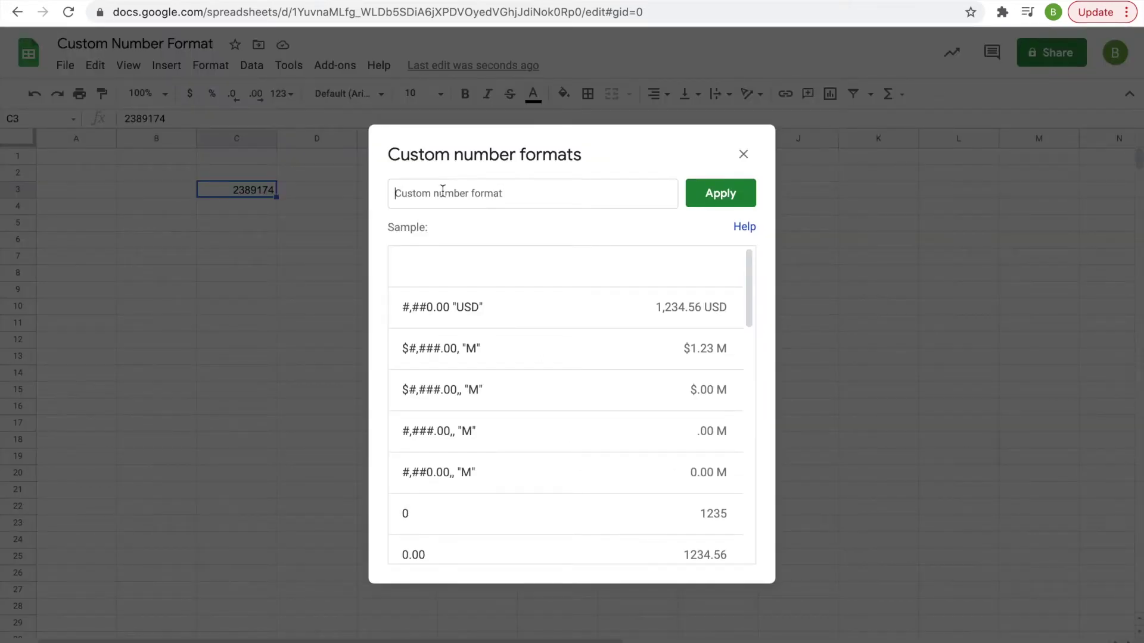
{"action": "type", "text": "#"}
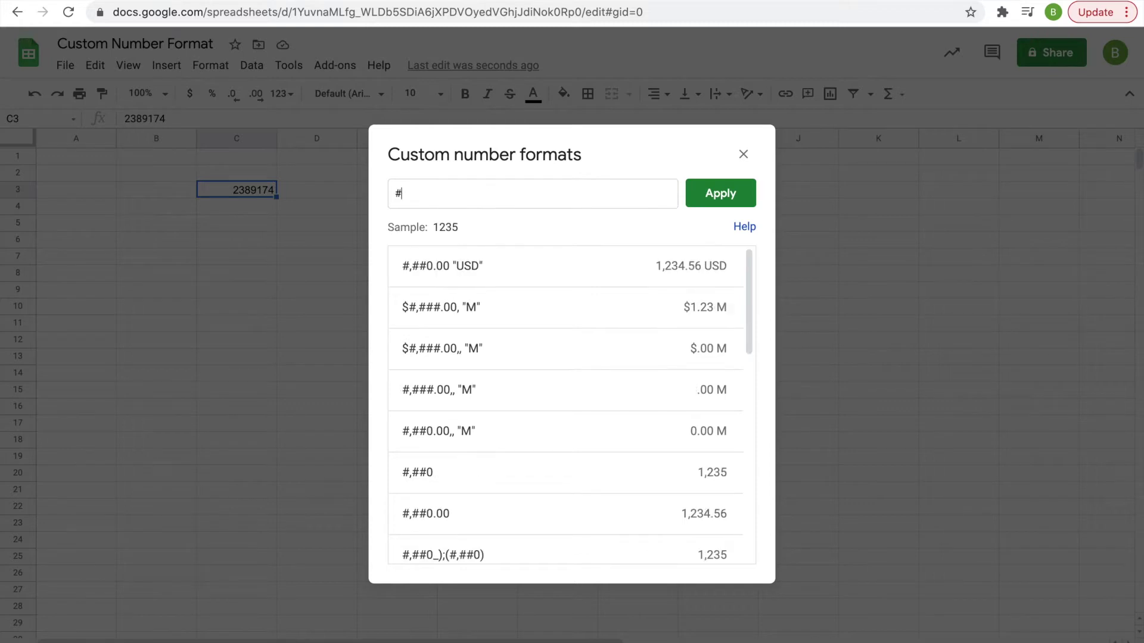
{"action": "type", "text": ",##0"}
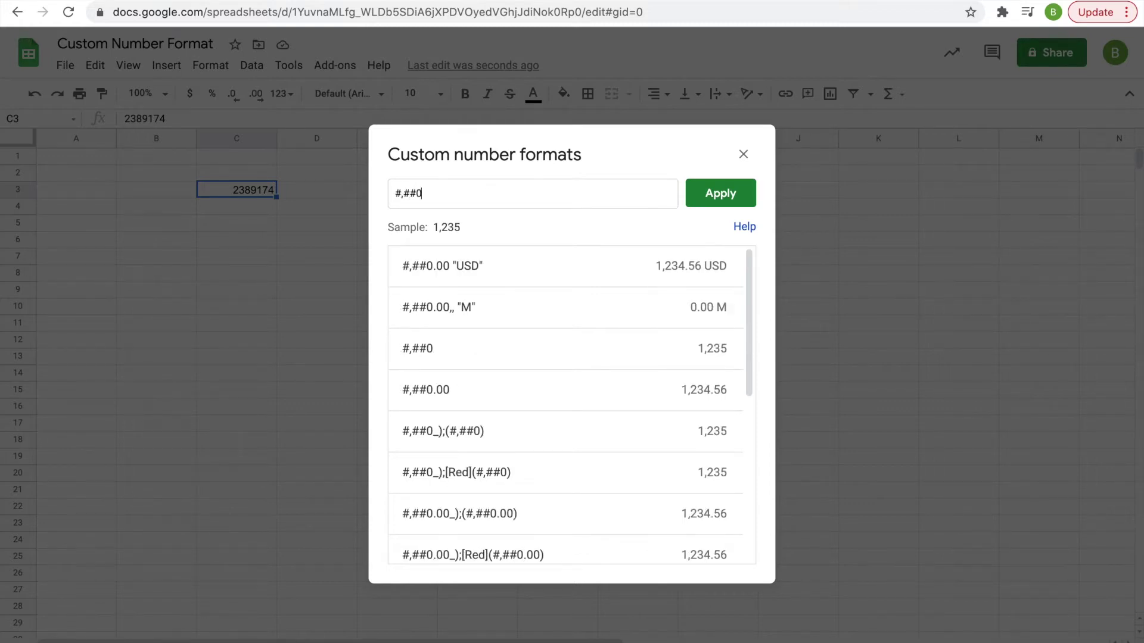
{"action": "type", "text": ".0"}
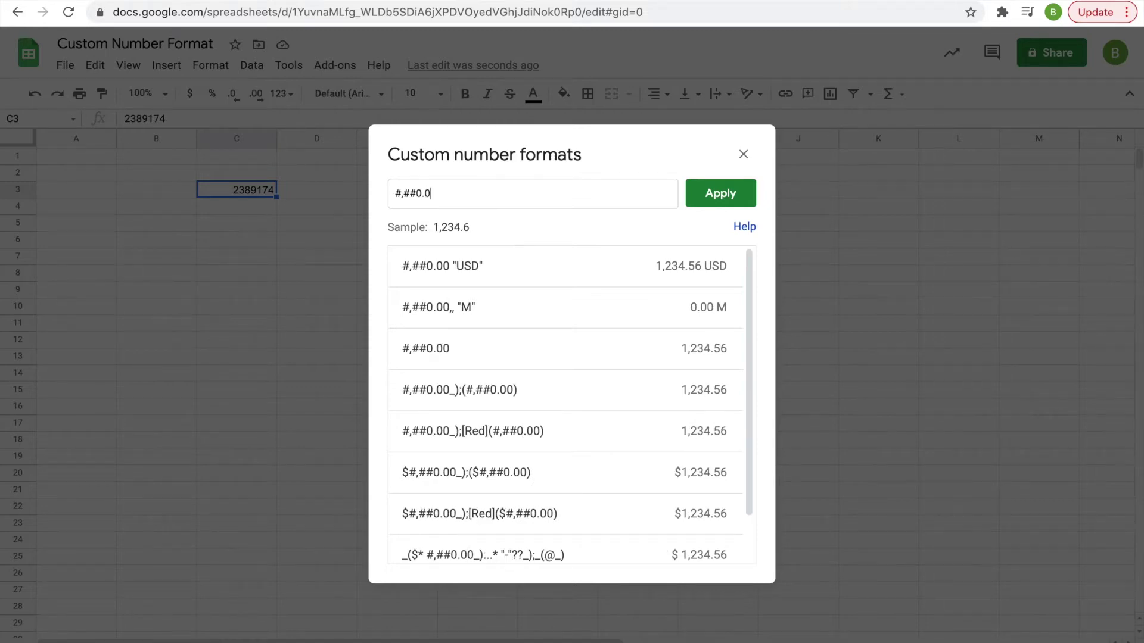
{"action": "type", "text": "0"}
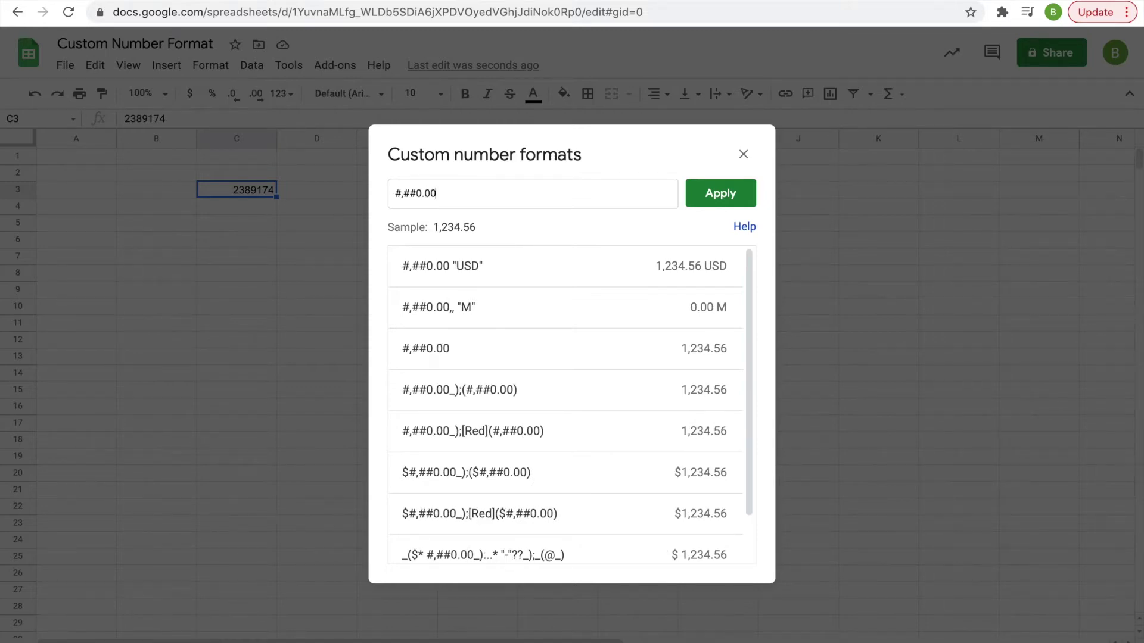
{"action": "left_click", "coordinate": [733, 194]}
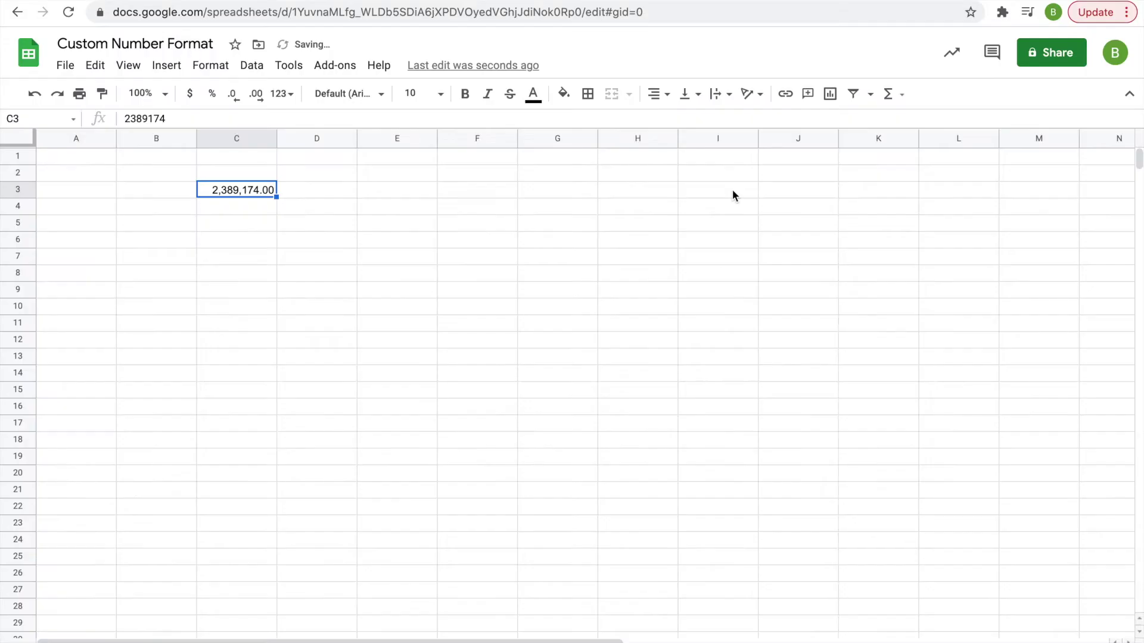
{"action": "left_click", "coordinate": [297, 197]}
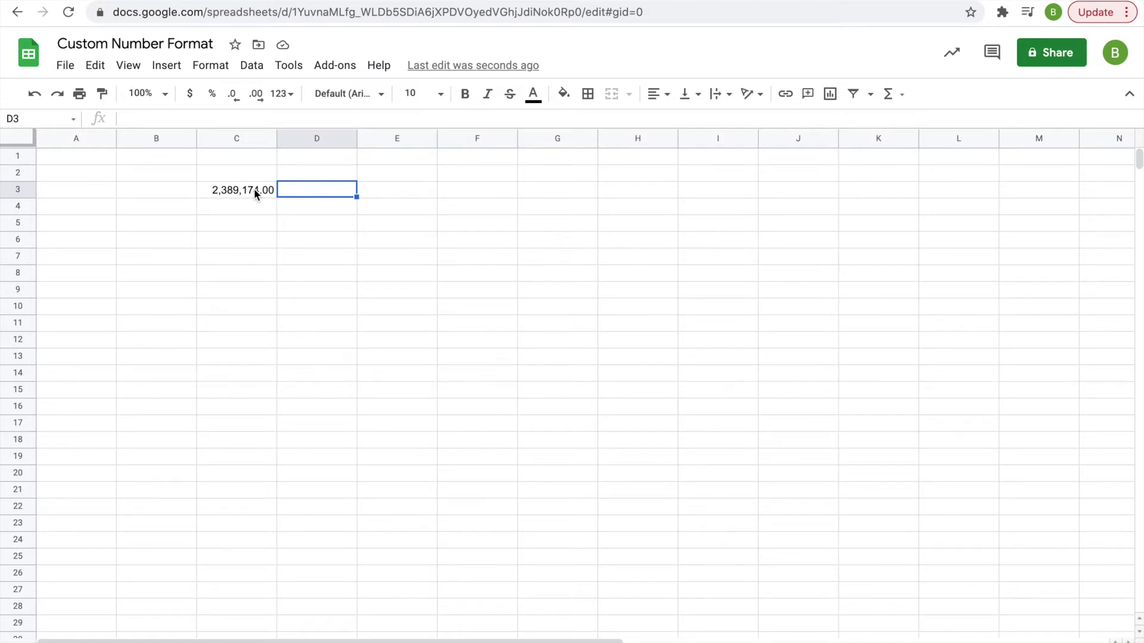
- Enter 2389174 in cell C5, commit it, and reselect C5
{"action": "left_click", "coordinate": [238, 224]}
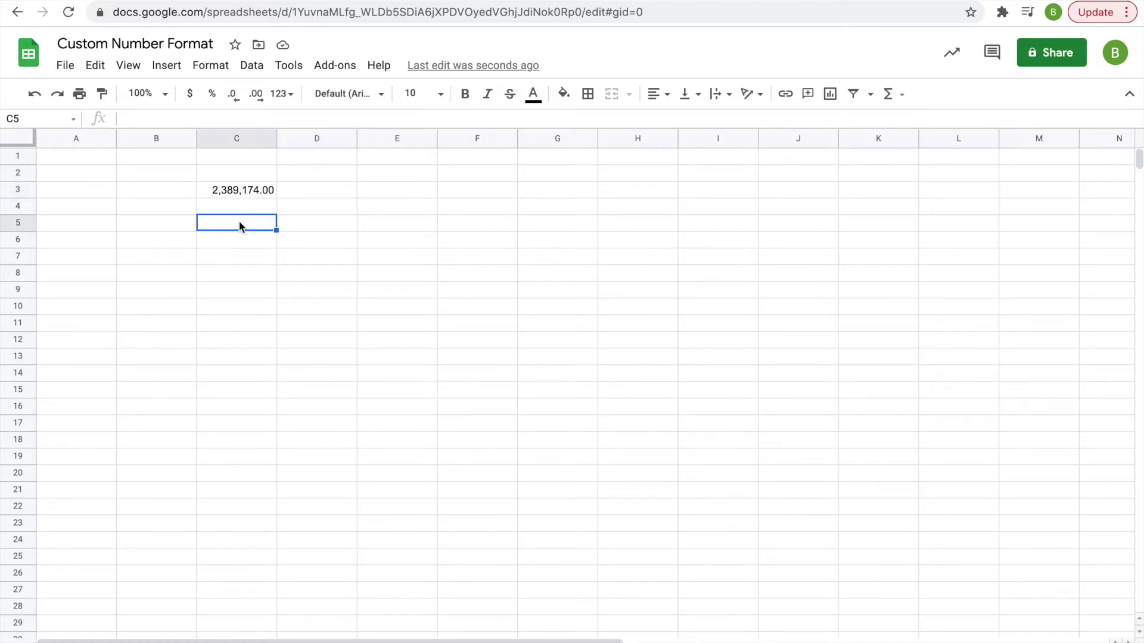
{"action": "type", "text": "2389174"}
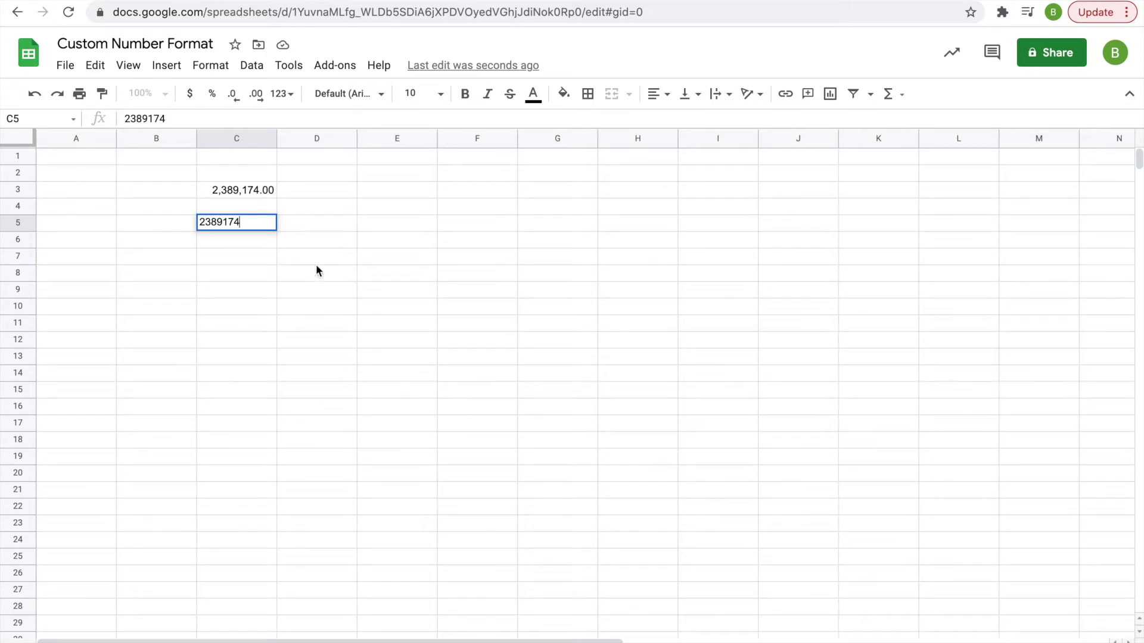
{"action": "left_click", "coordinate": [333, 254]}
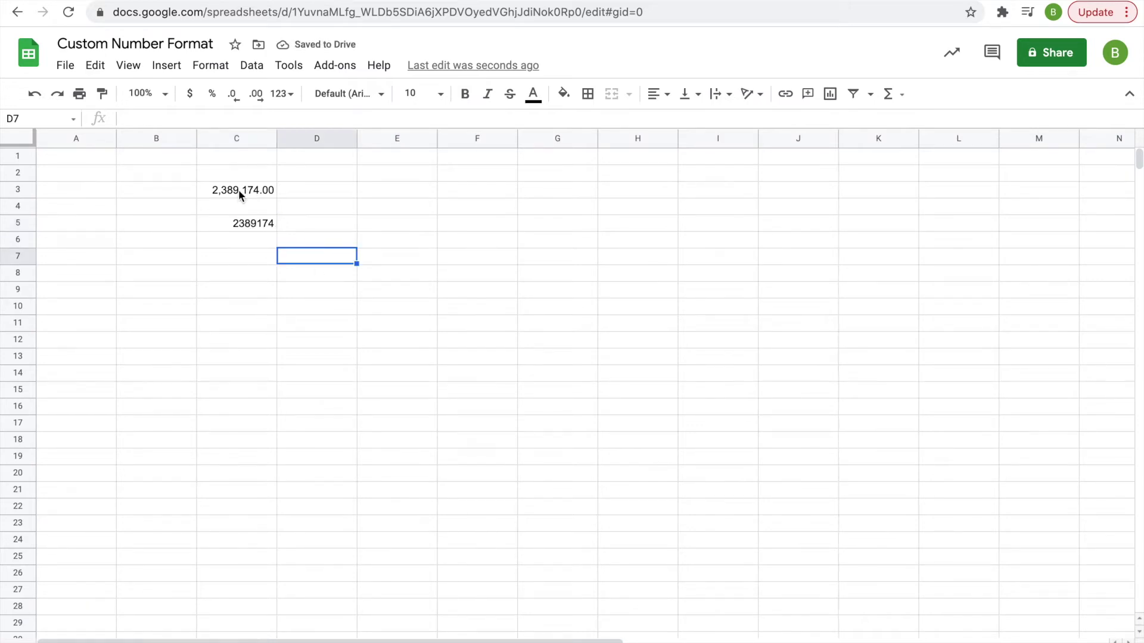
{"action": "left_click", "coordinate": [257, 228]}
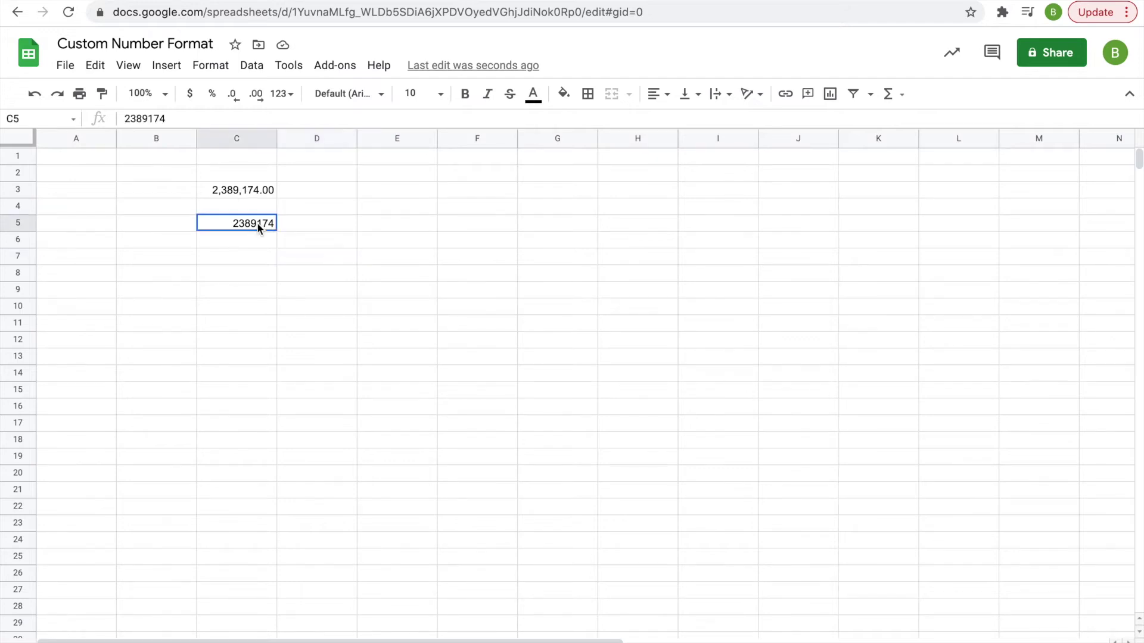
- Give C5 the custom format #,##0.00 "USD" to show 2,389,174.00 USD, widening column C
{"action": "left_click", "coordinate": [196, 70]}
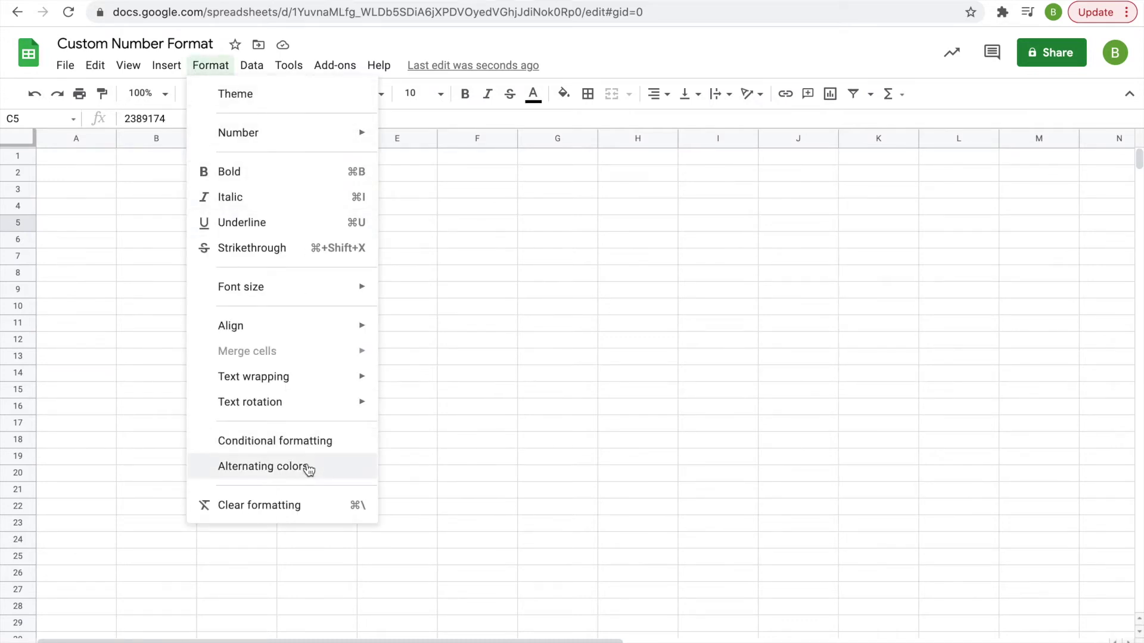
{"action": "mouse_move", "coordinate": [282, 136]}
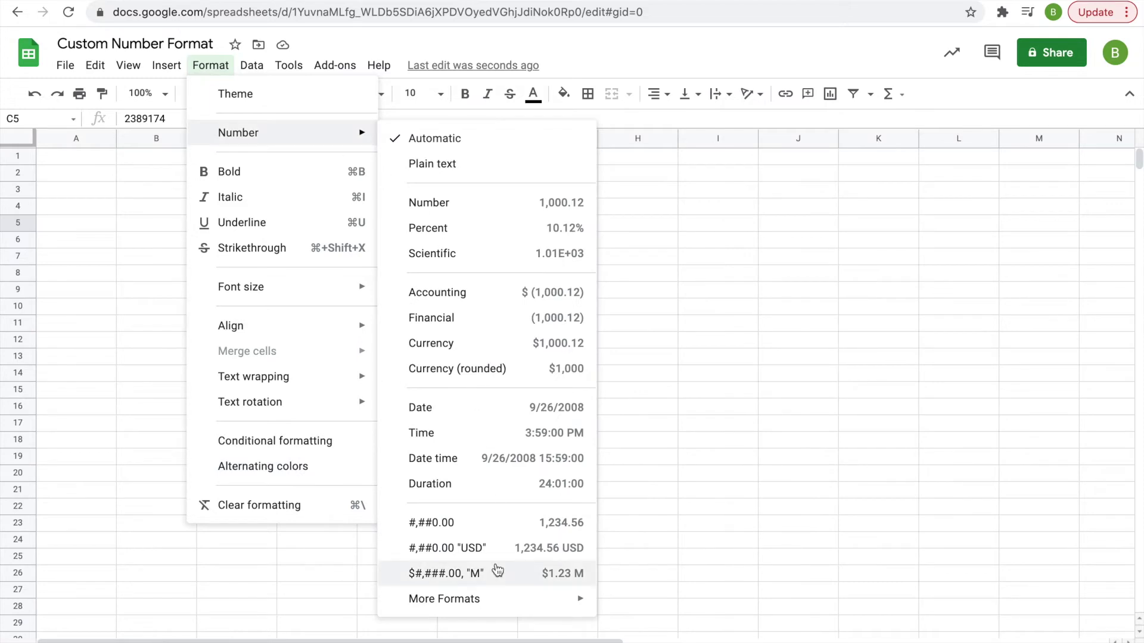
{"action": "mouse_move", "coordinate": [503, 598]}
{"action": "left_click", "coordinate": [685, 638]}
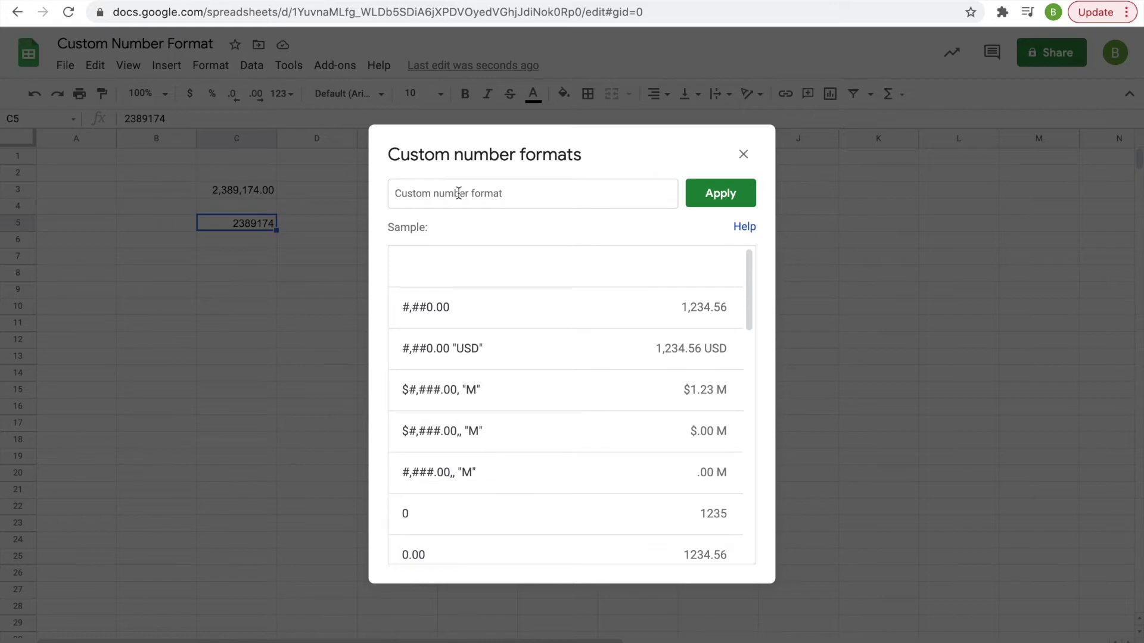
{"action": "type", "text": "#,"}
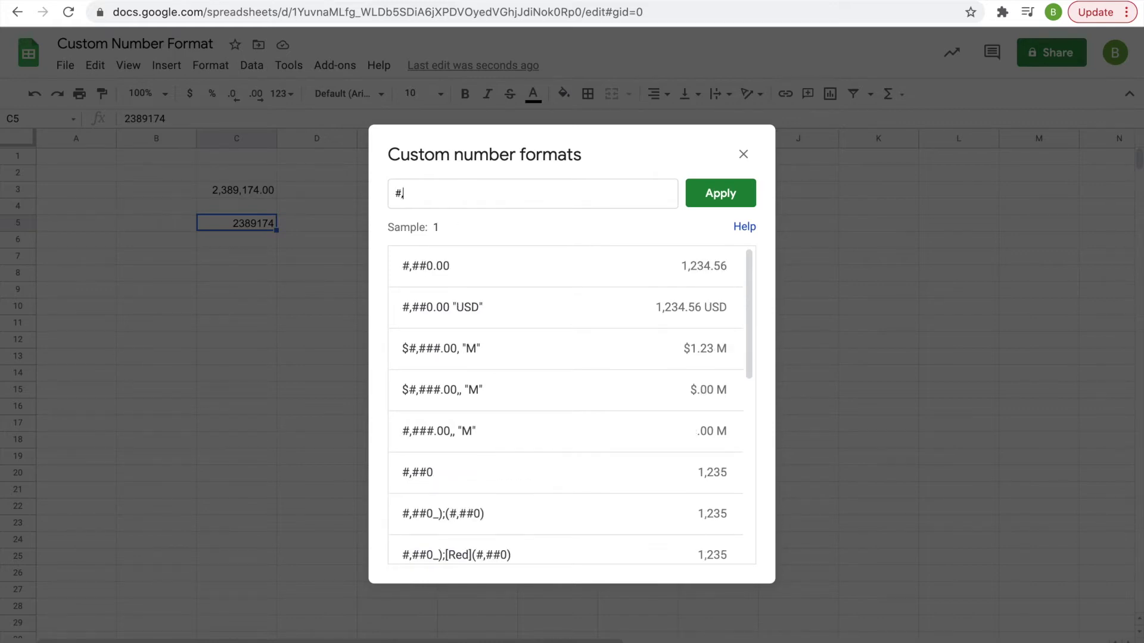
{"action": "type", "text": "##0"}
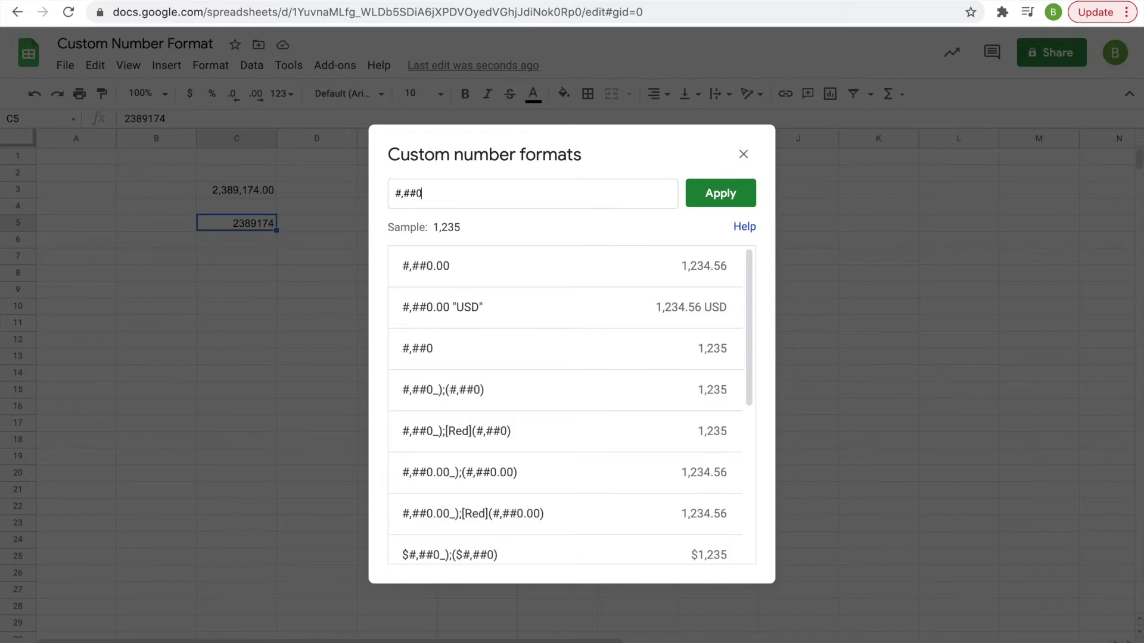
{"action": "type", "text": ".00"}
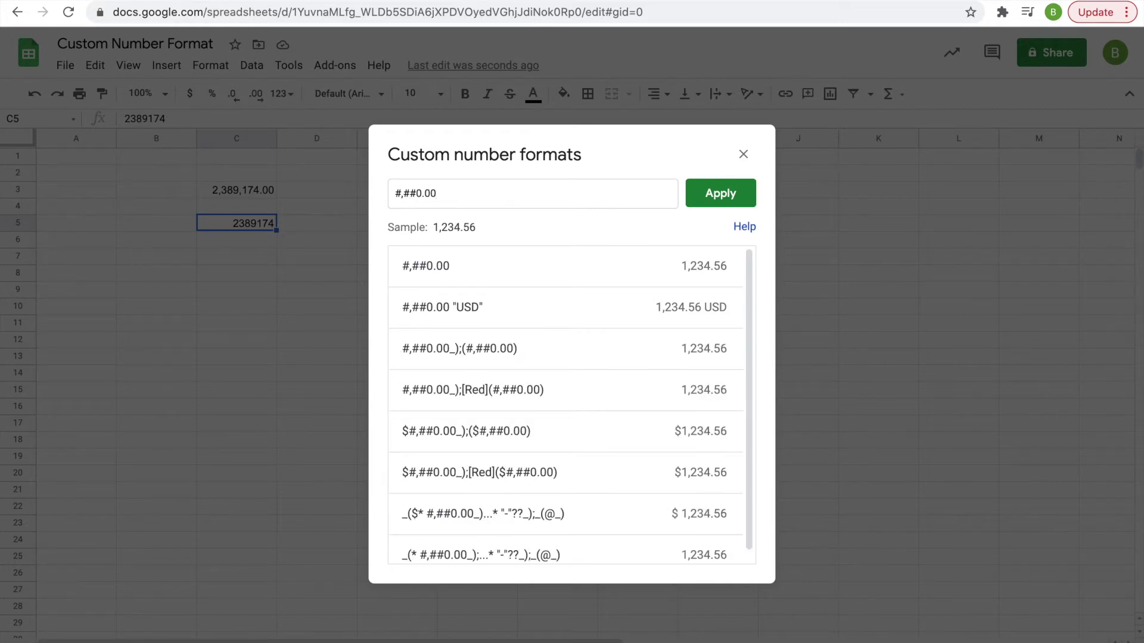
{"action": "type", "text": " \""}
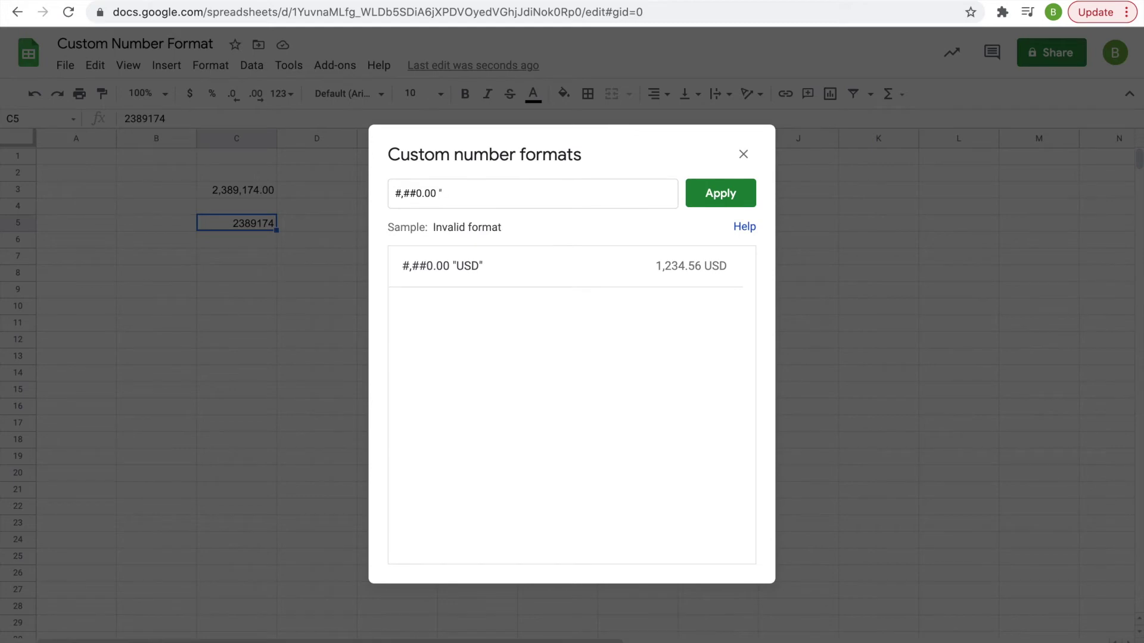
{"action": "type", "text": "USD\""}
{"action": "left_click", "coordinate": [752, 192]}
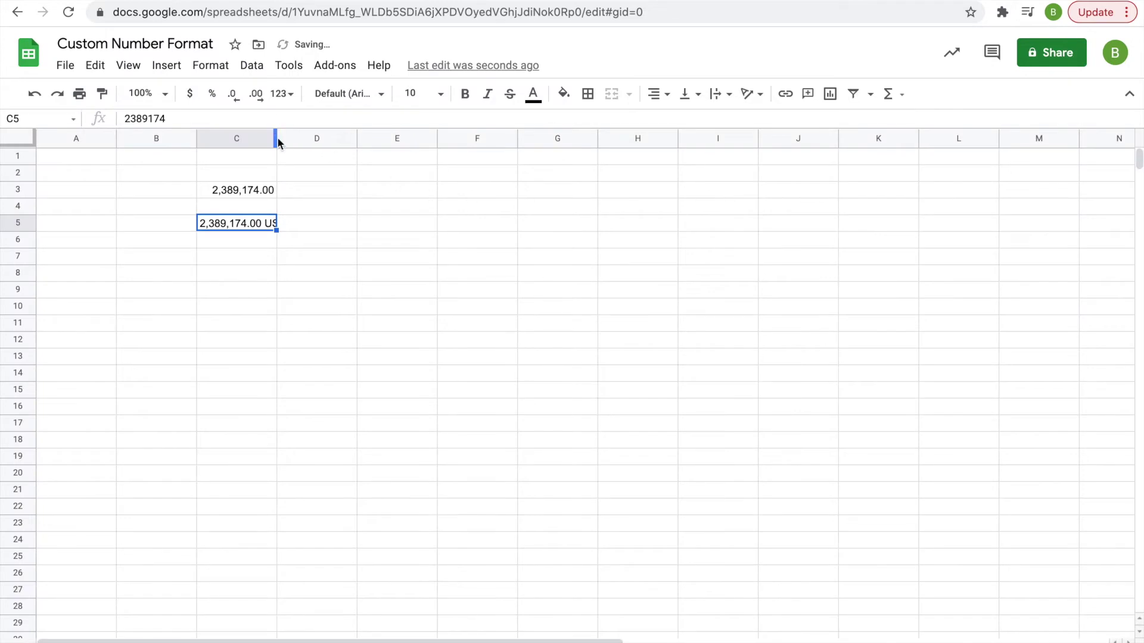
{"action": "left_click_drag", "start_coordinate": [276, 138], "coordinate": [309, 139]}
- Enter 2389174 in cell C7, commit it, and reselect C7
{"action": "left_click", "coordinate": [283, 284]}
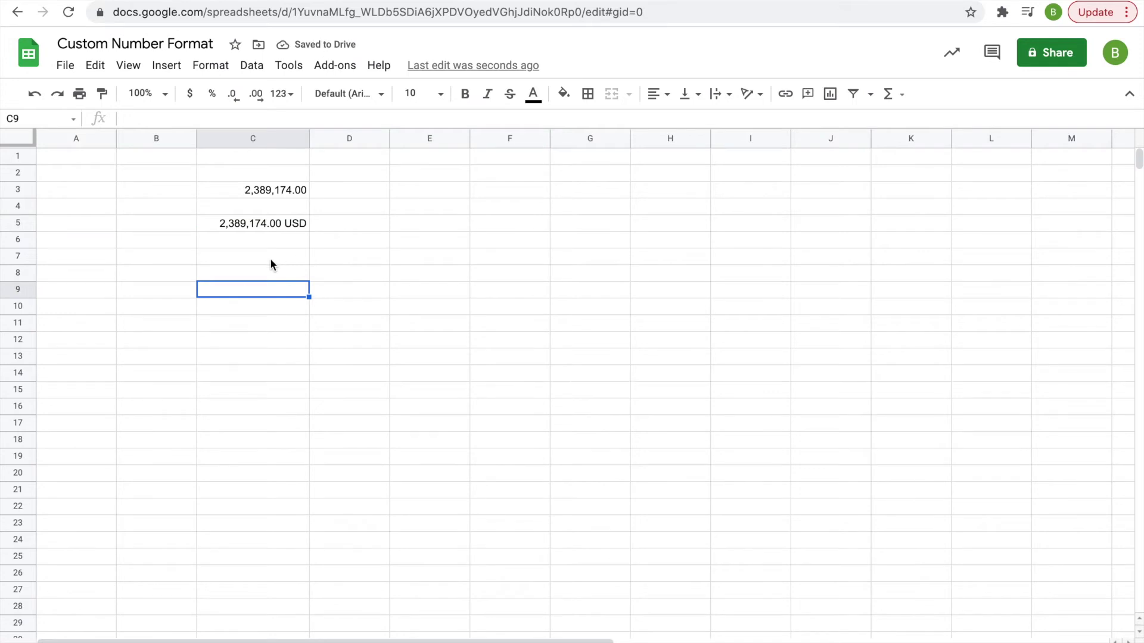
{"action": "left_click", "coordinate": [270, 260]}
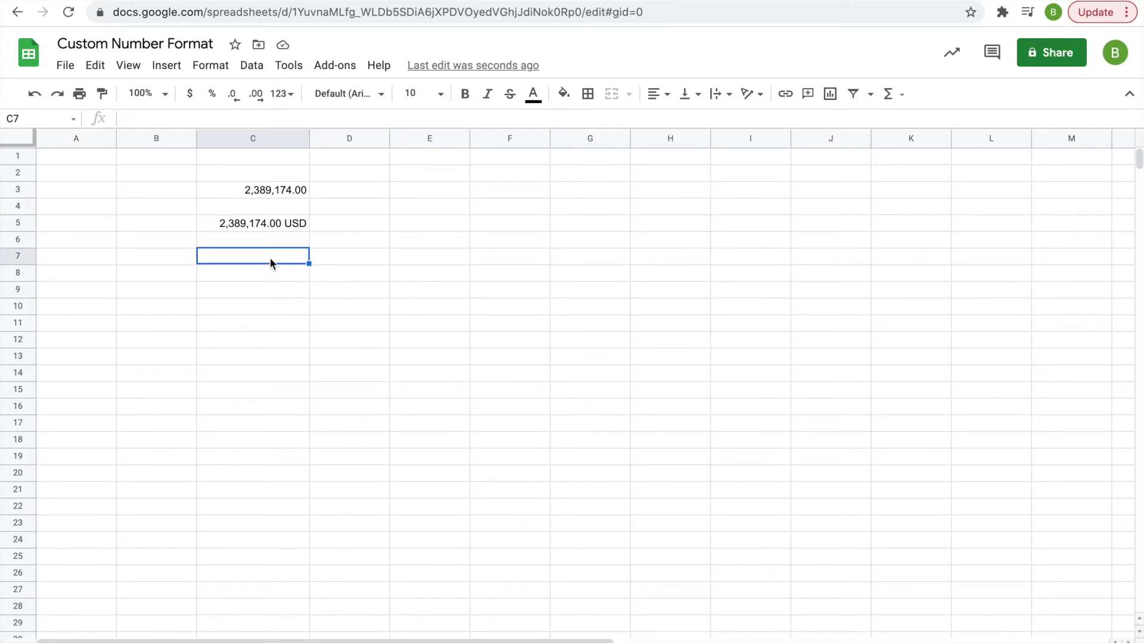
{"action": "type", "text": "2389174"}
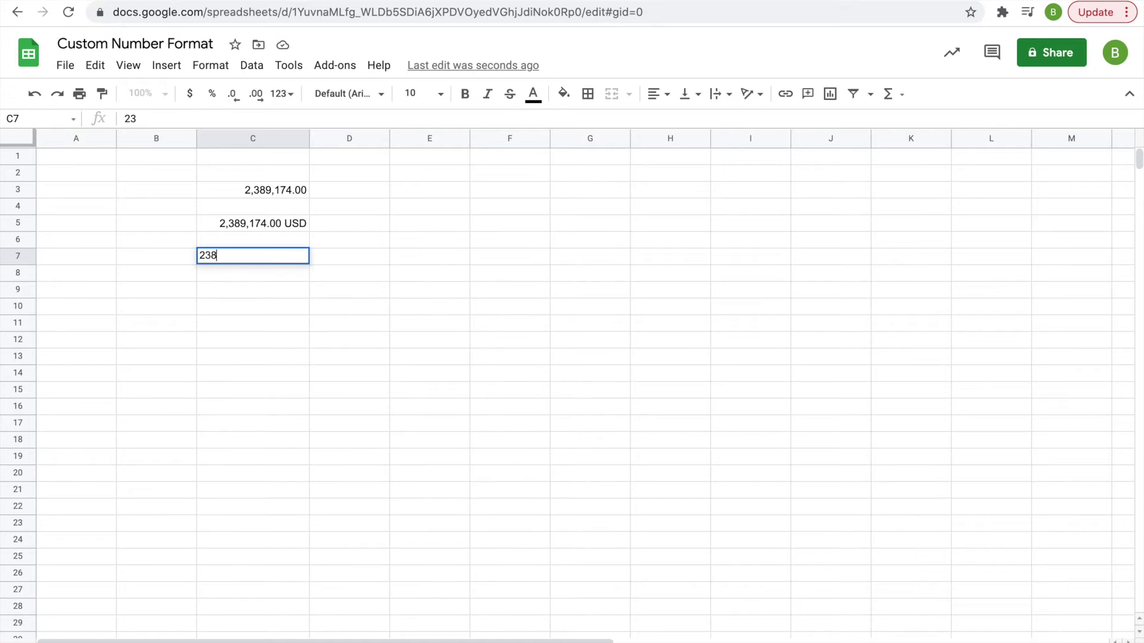
{"action": "left_click", "coordinate": [296, 292]}
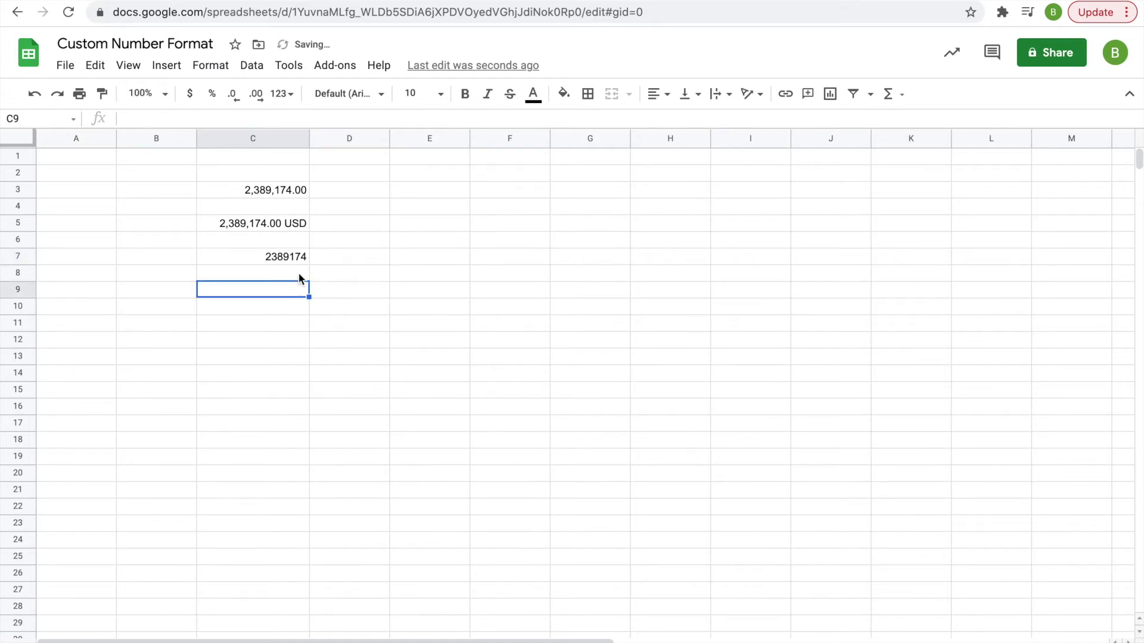
{"action": "left_click", "coordinate": [272, 257]}
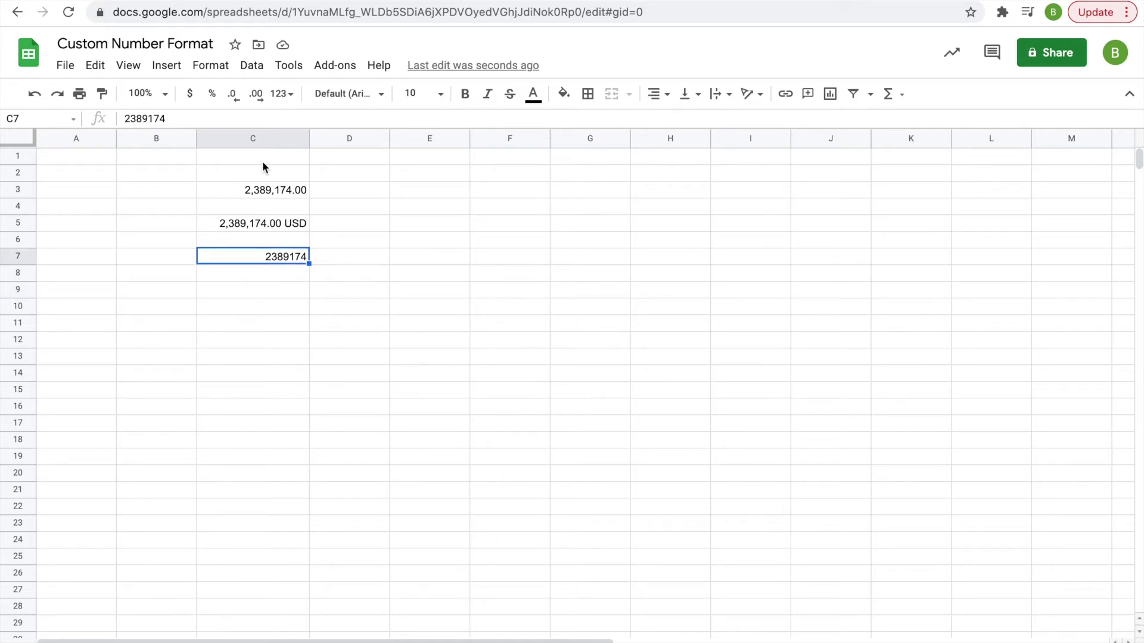
- Apply the custom format #,##0.00,, "M" to C7 so it reads 2.39 M
{"action": "left_click", "coordinate": [214, 67]}
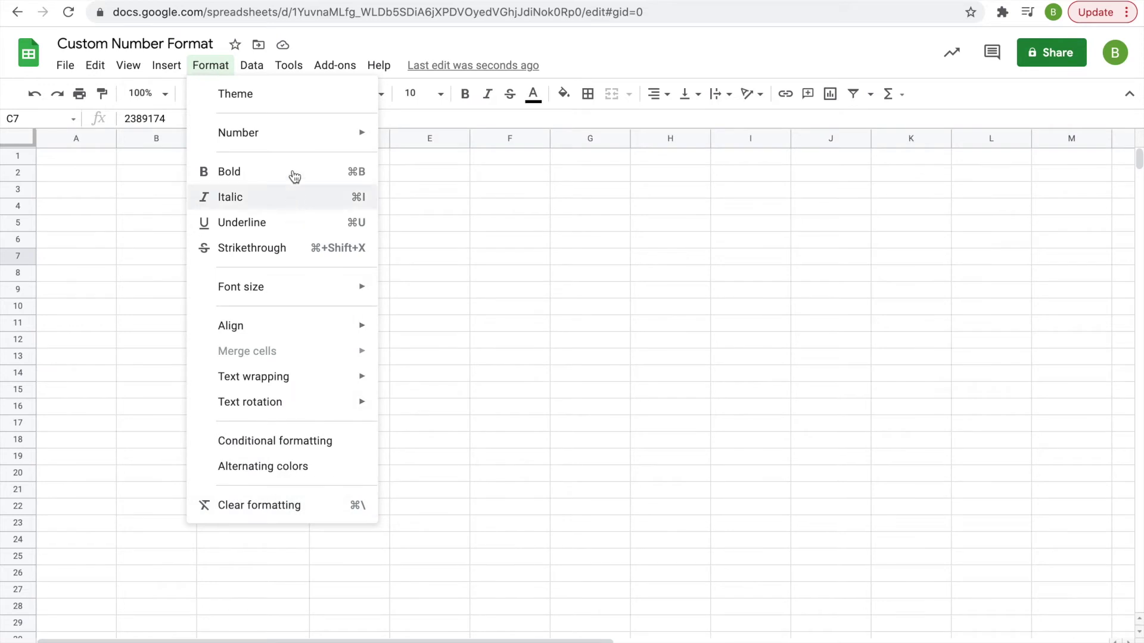
{"action": "mouse_move", "coordinate": [290, 135]}
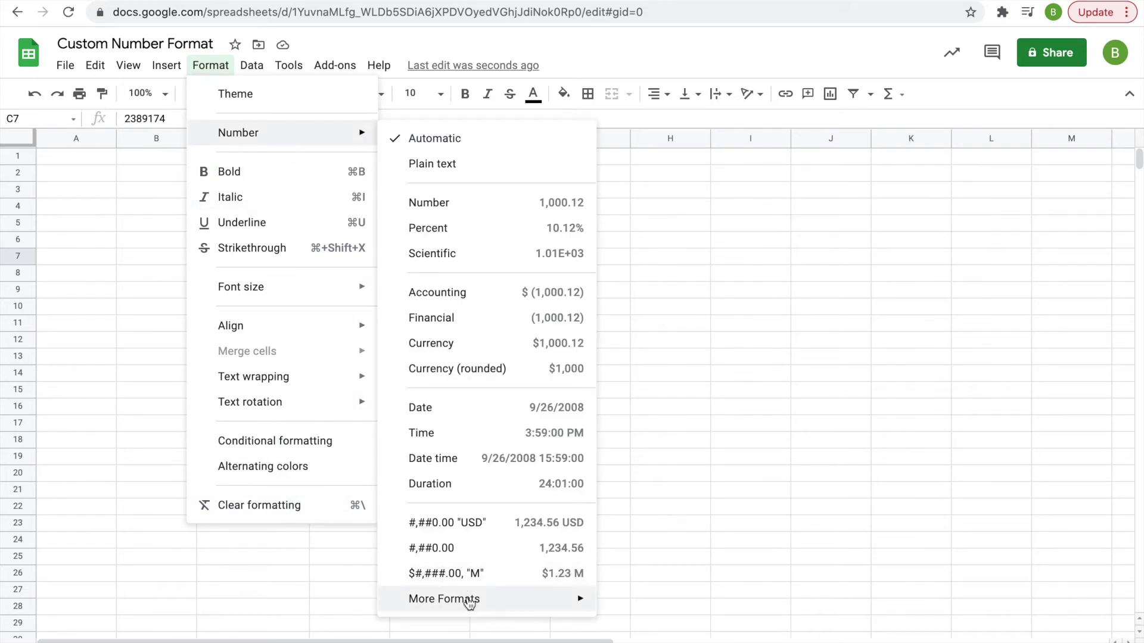
{"action": "mouse_move", "coordinate": [467, 595]}
{"action": "left_click", "coordinate": [650, 642]}
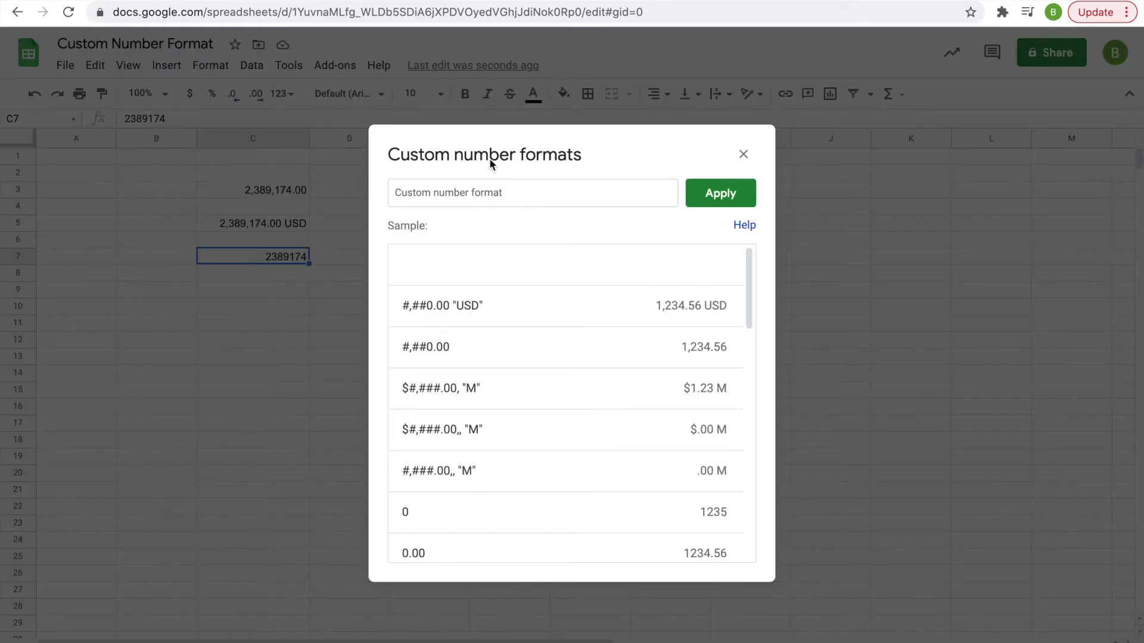
{"action": "left_click", "coordinate": [462, 186]}
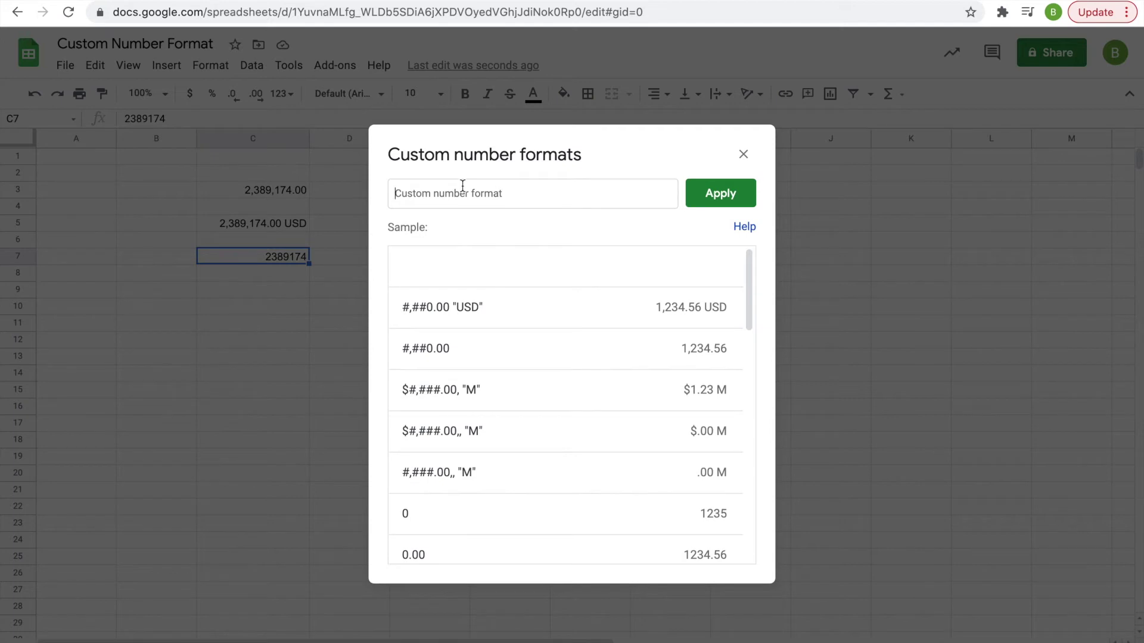
{"action": "type", "text": "#,"}
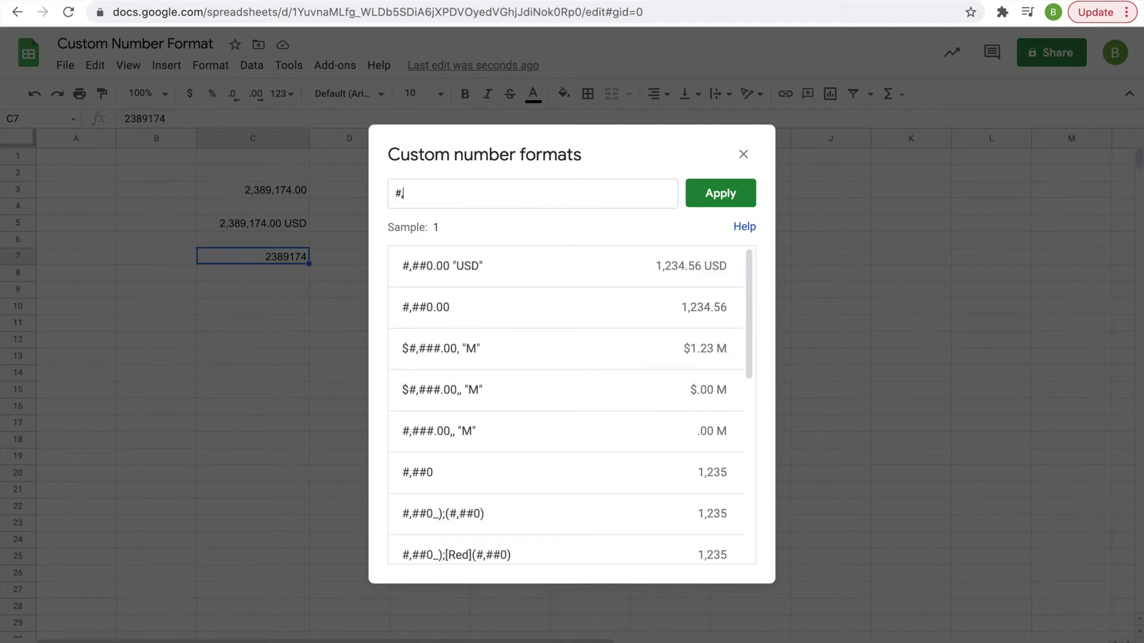
{"action": "type", "text": "##"}
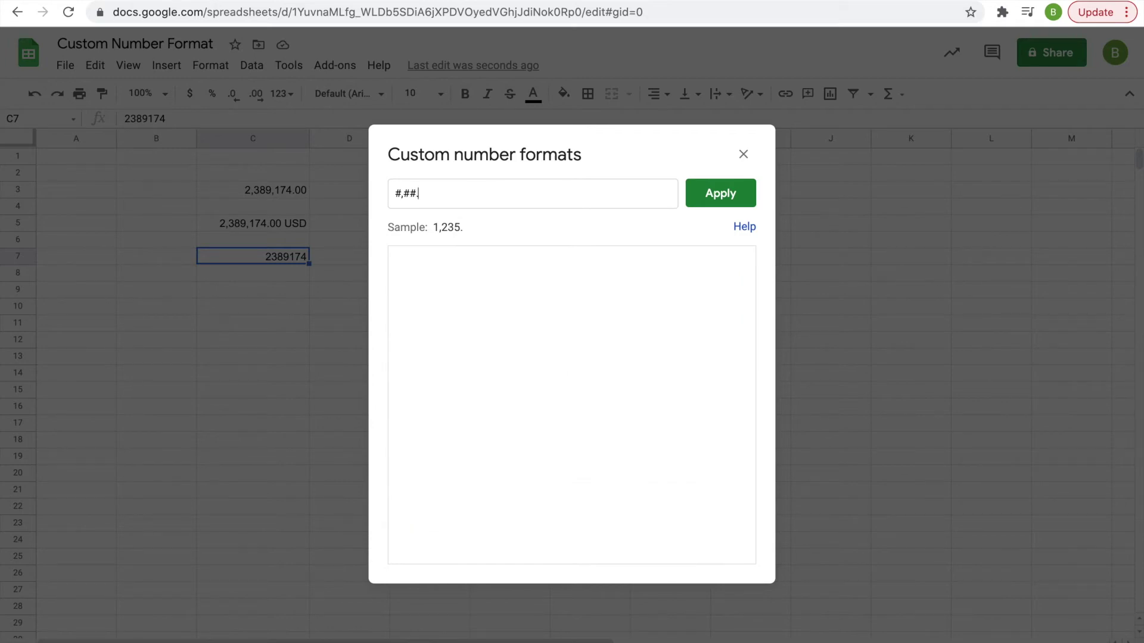
{"action": "type", "text": "0"}
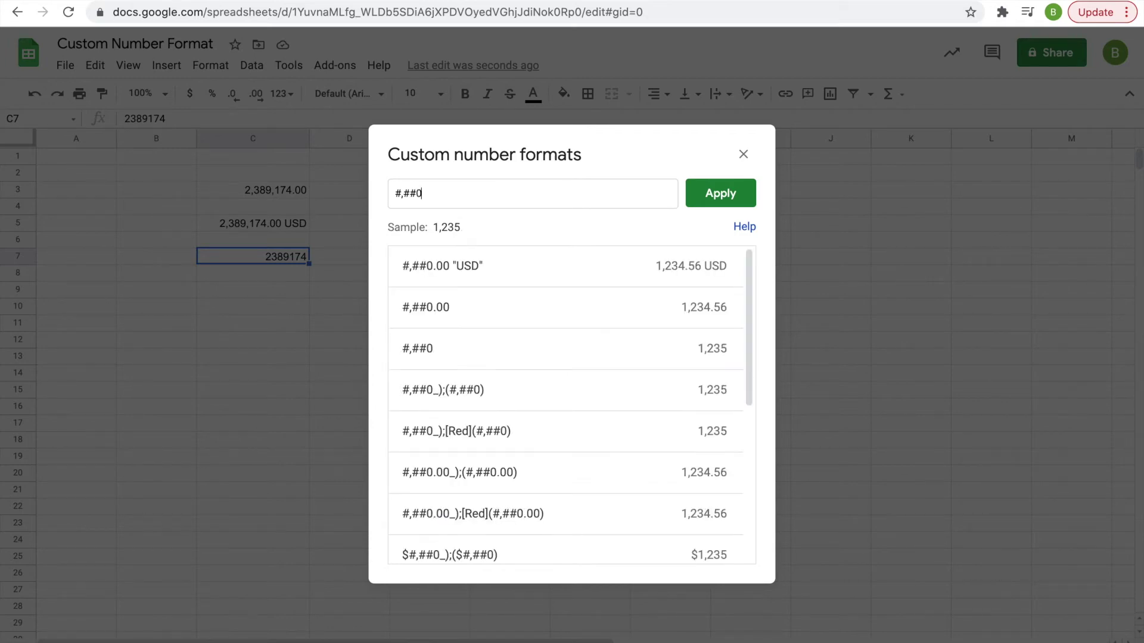
{"action": "type", "text": ".00"}
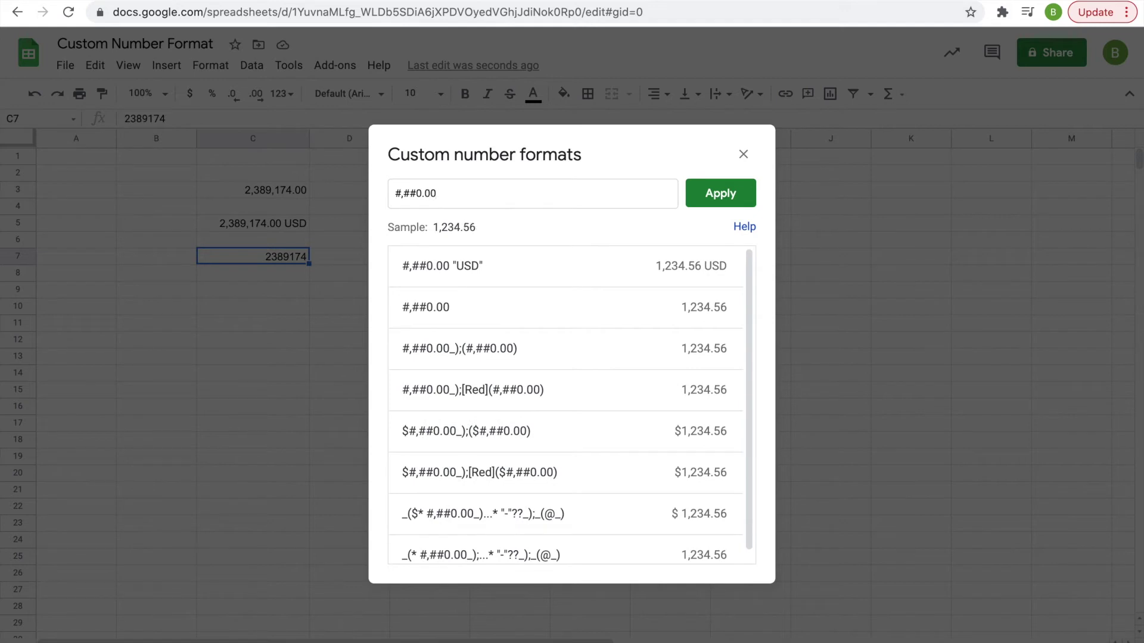
{"action": "type", "text": ",,"}
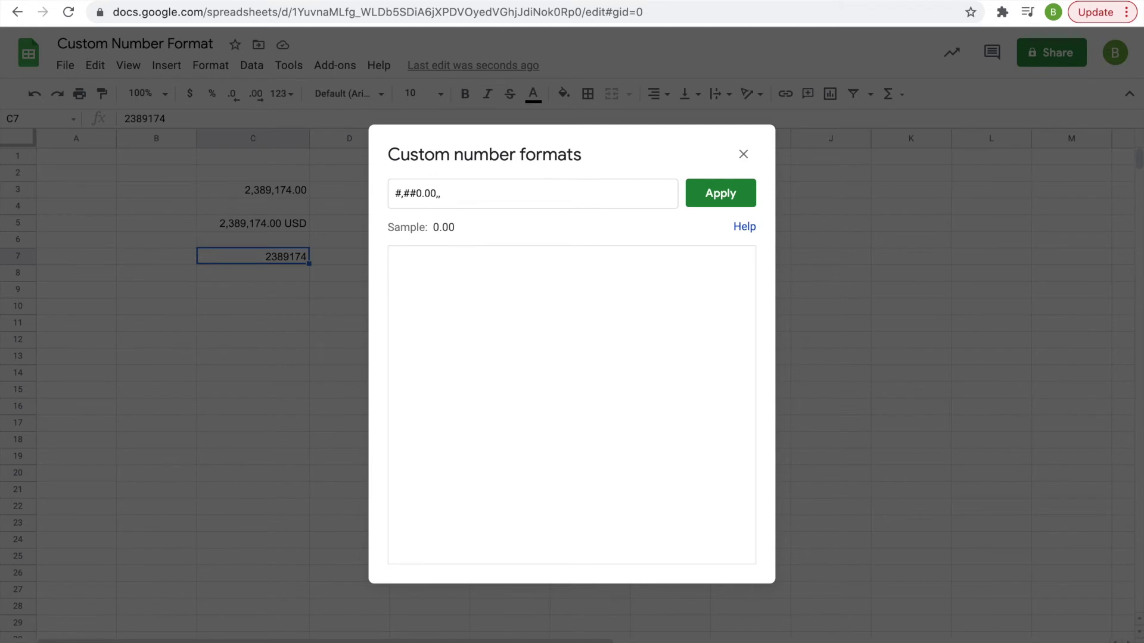
{"action": "type", "text": " \"M\""}
{"action": "left_click", "coordinate": [706, 196]}
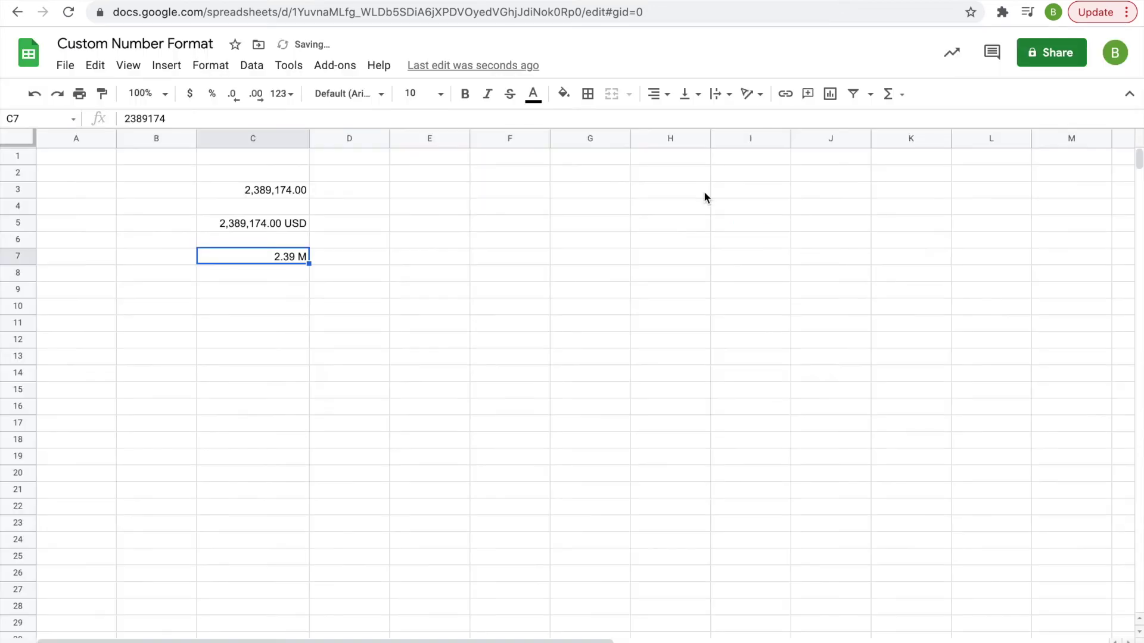
- Give C9 the custom format $#,##0.00,, "M" and enter 2389174 so it shows $2.39 M
{"action": "left_click", "coordinate": [284, 291]}
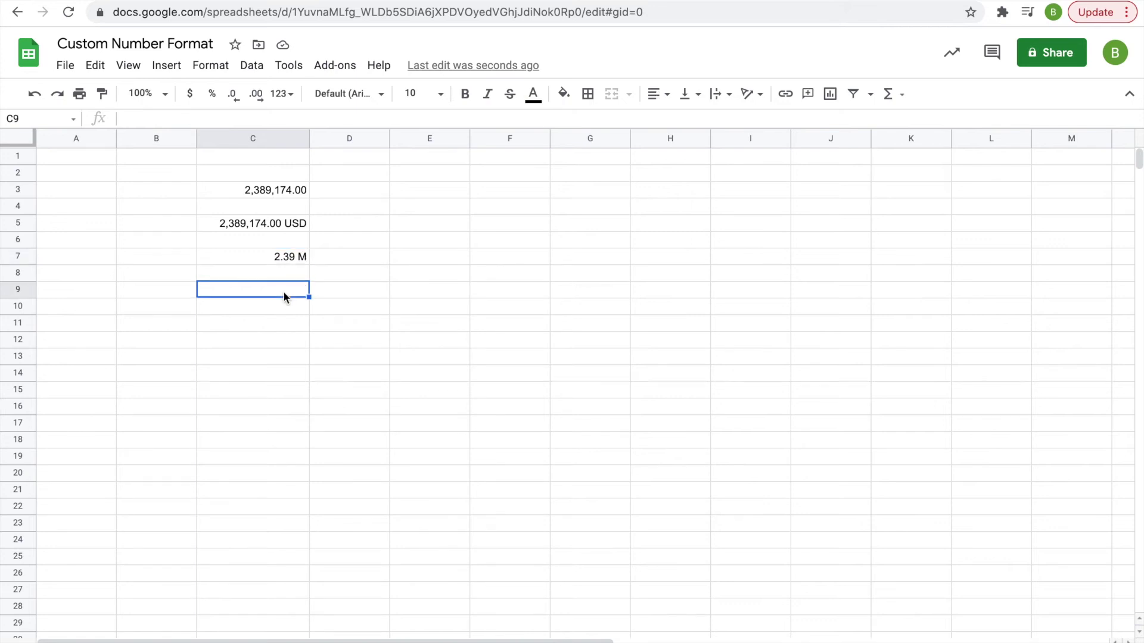
{"action": "left_click", "coordinate": [208, 65]}
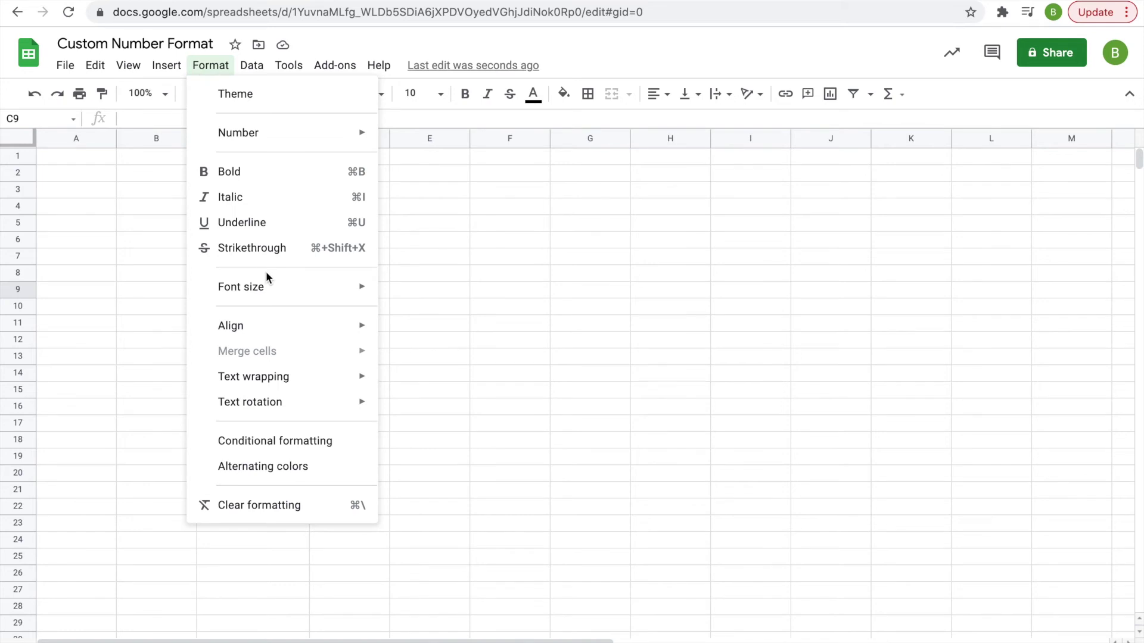
{"action": "mouse_move", "coordinate": [311, 137]}
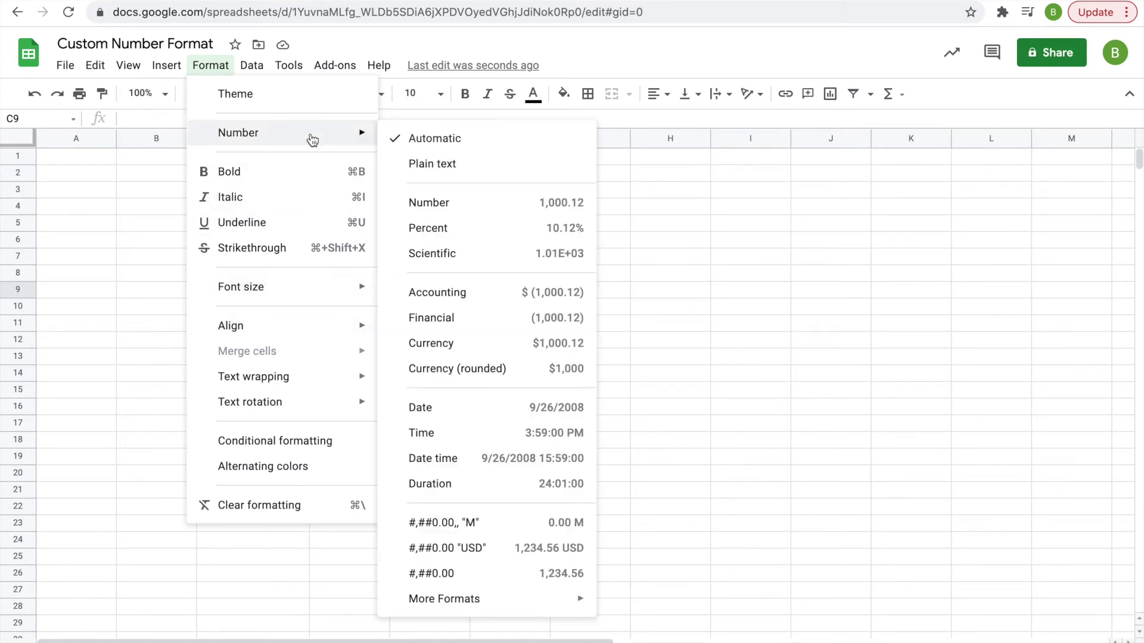
{"action": "mouse_move", "coordinate": [475, 603]}
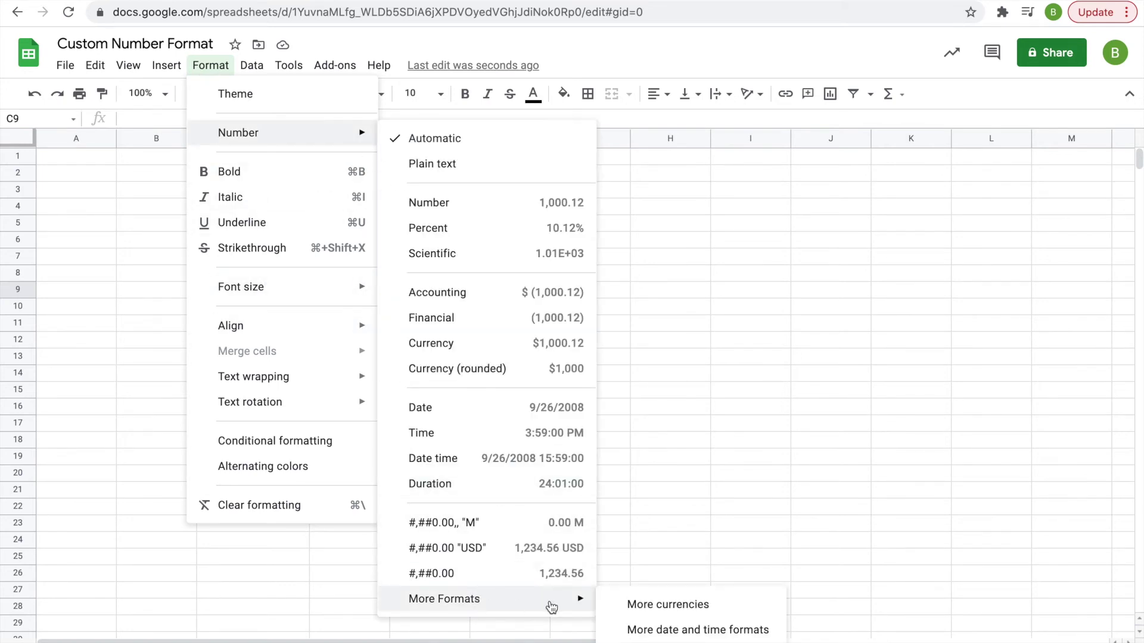
{"action": "left_click", "coordinate": [664, 640]}
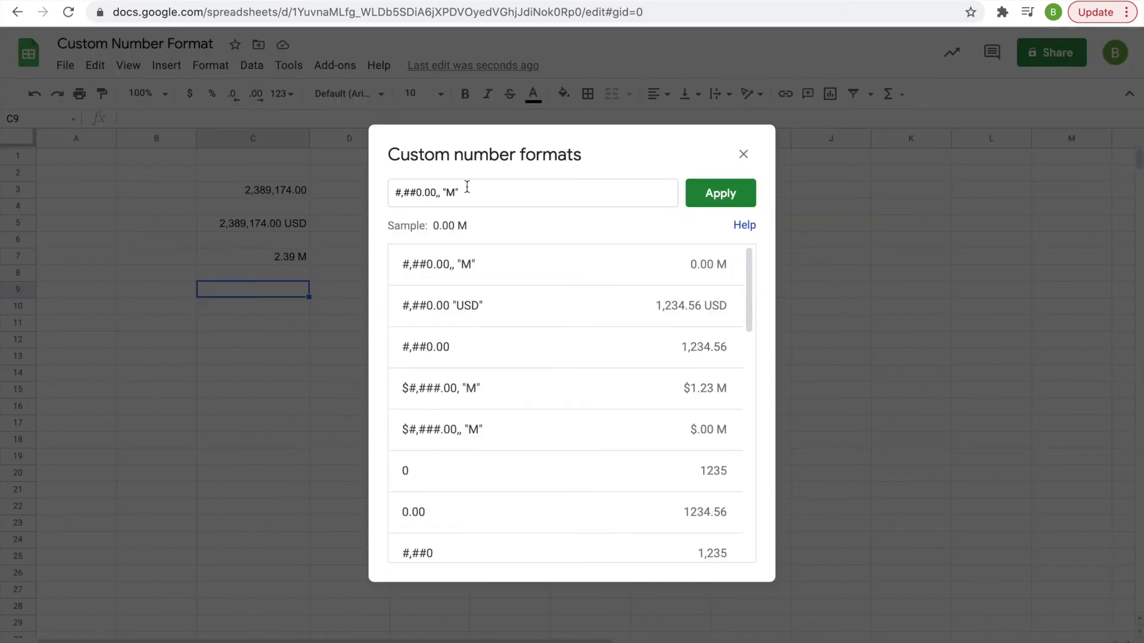
{"action": "left_click", "coordinate": [396, 193]}
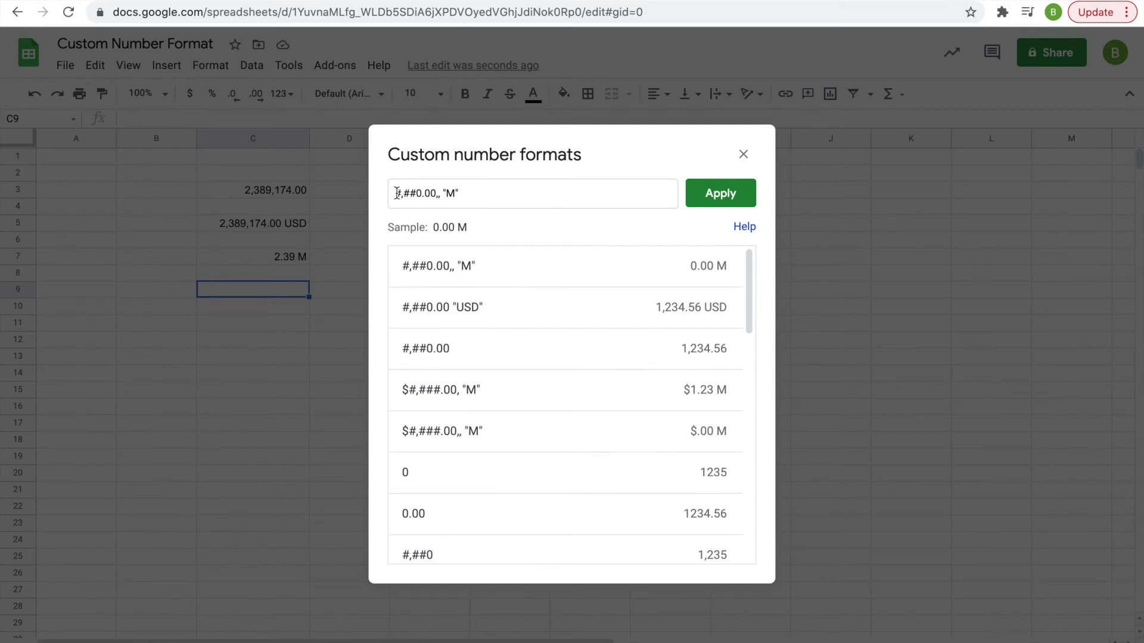
{"action": "left_click", "coordinate": [397, 193]}
{"action": "type", "text": "$"}
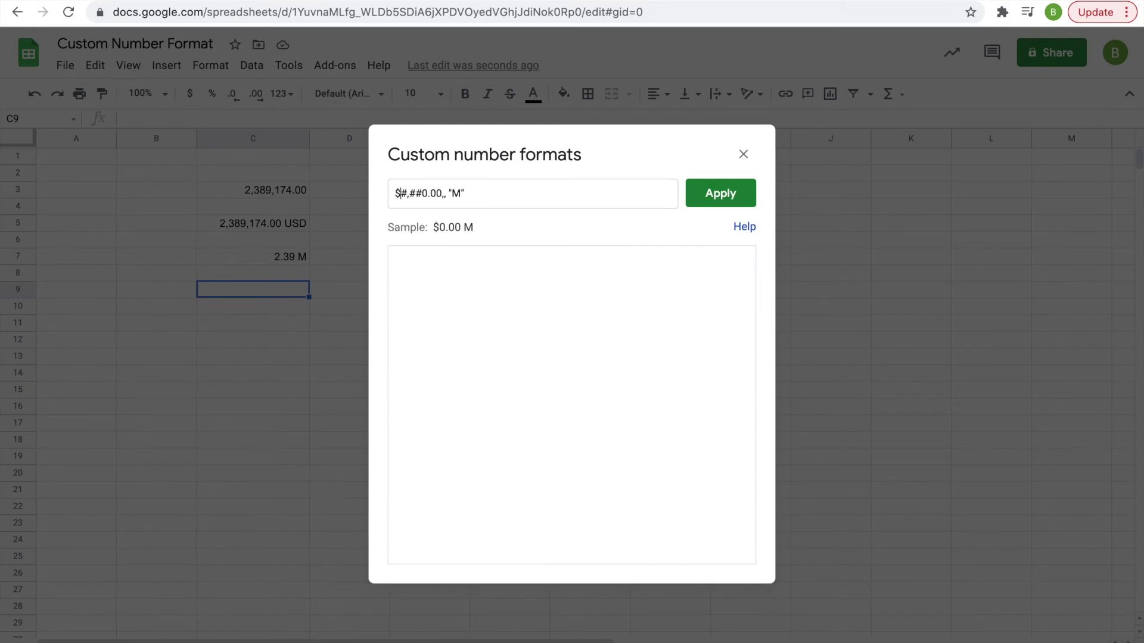
{"action": "left_click", "coordinate": [722, 193]}
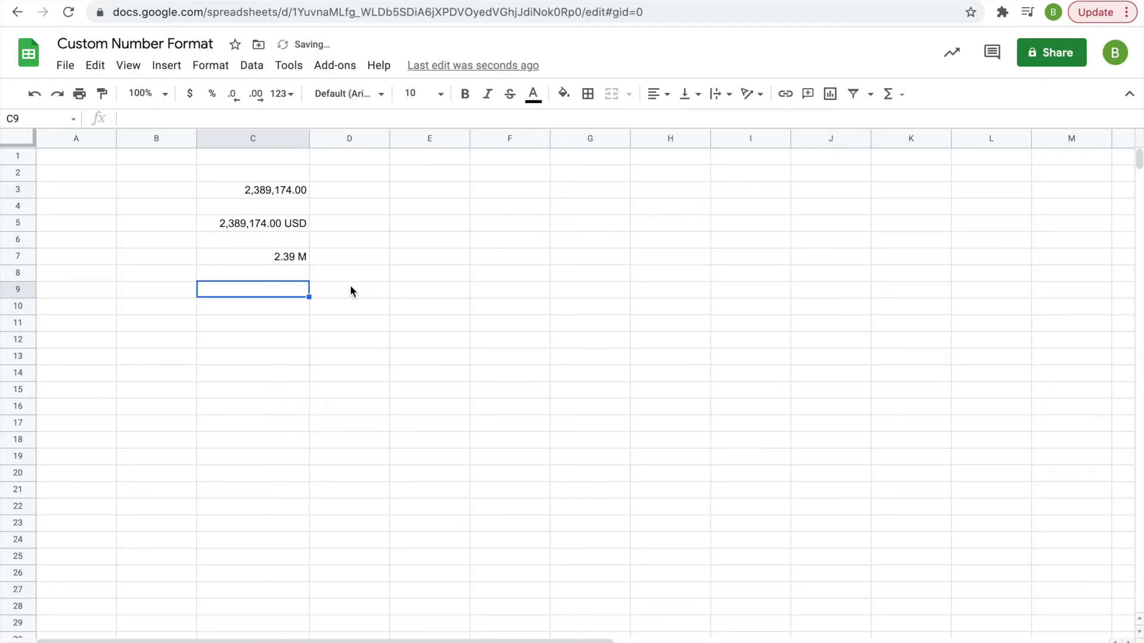
{"action": "type", "text": "2389174"}
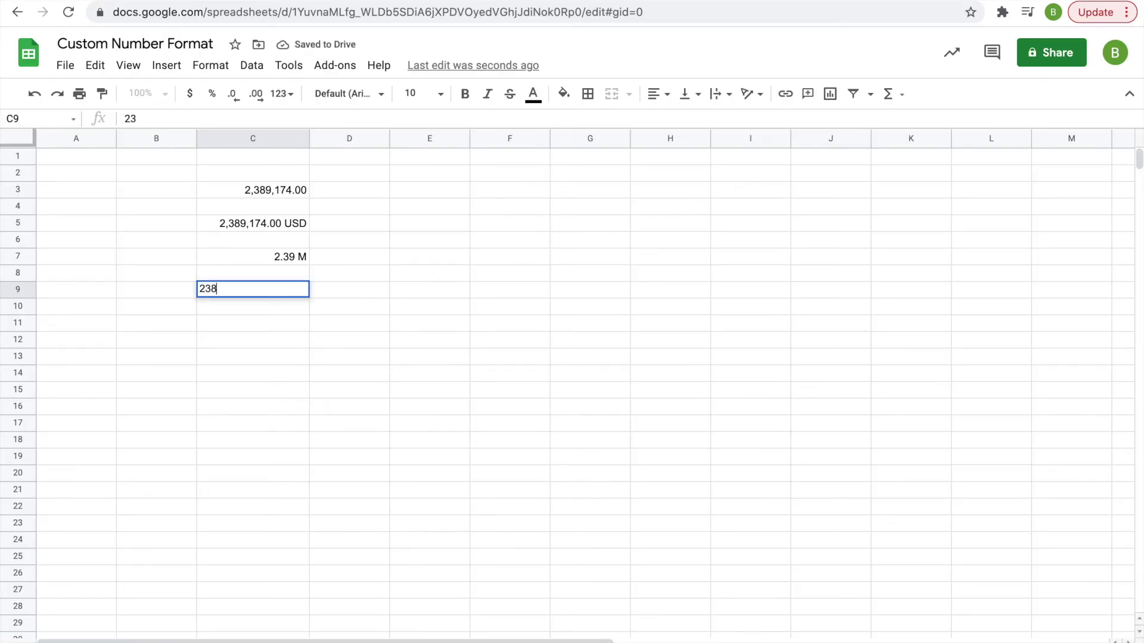
{"action": "left_click", "coordinate": [471, 326]}
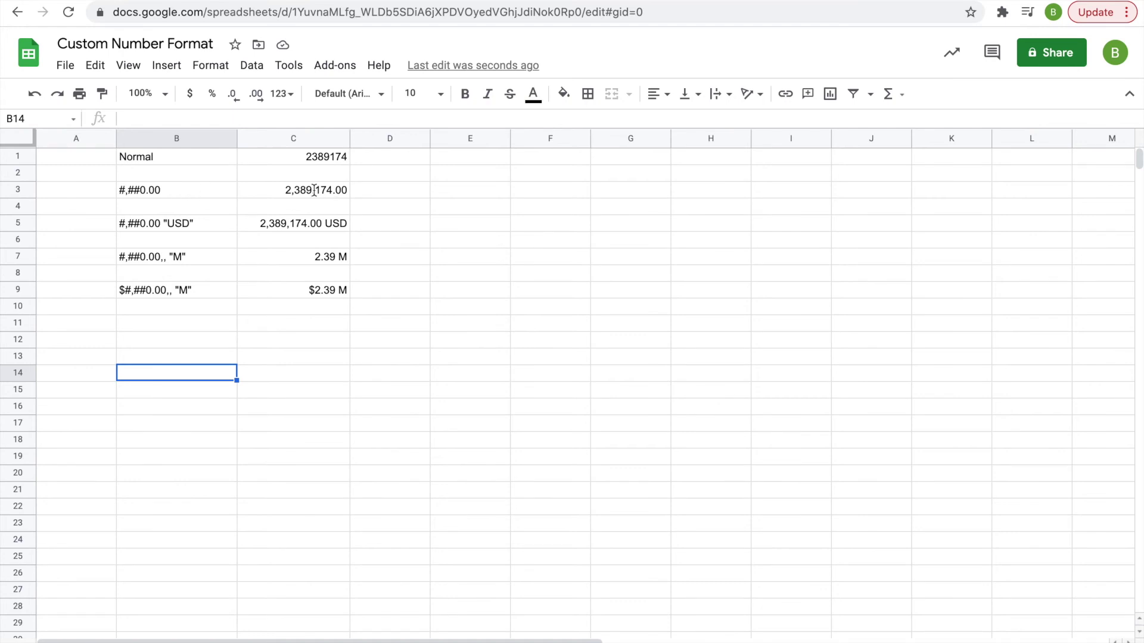
- Check the stored value in C7 among empty cells in column E, then select E9
{"action": "left_click", "coordinate": [444, 190]}
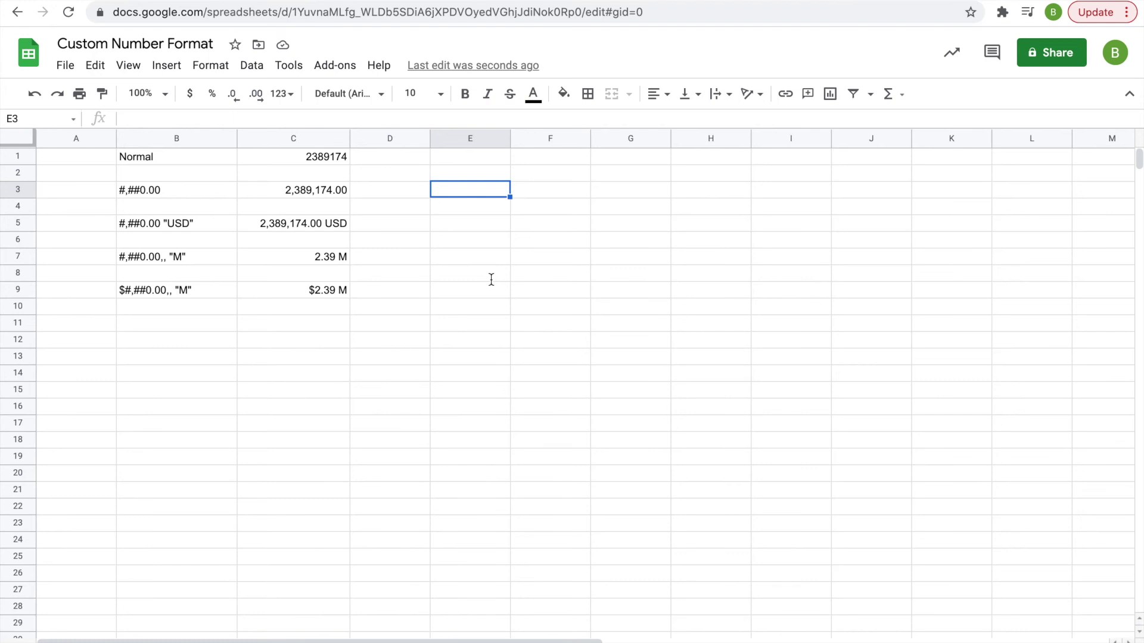
{"action": "left_click", "coordinate": [438, 257]}
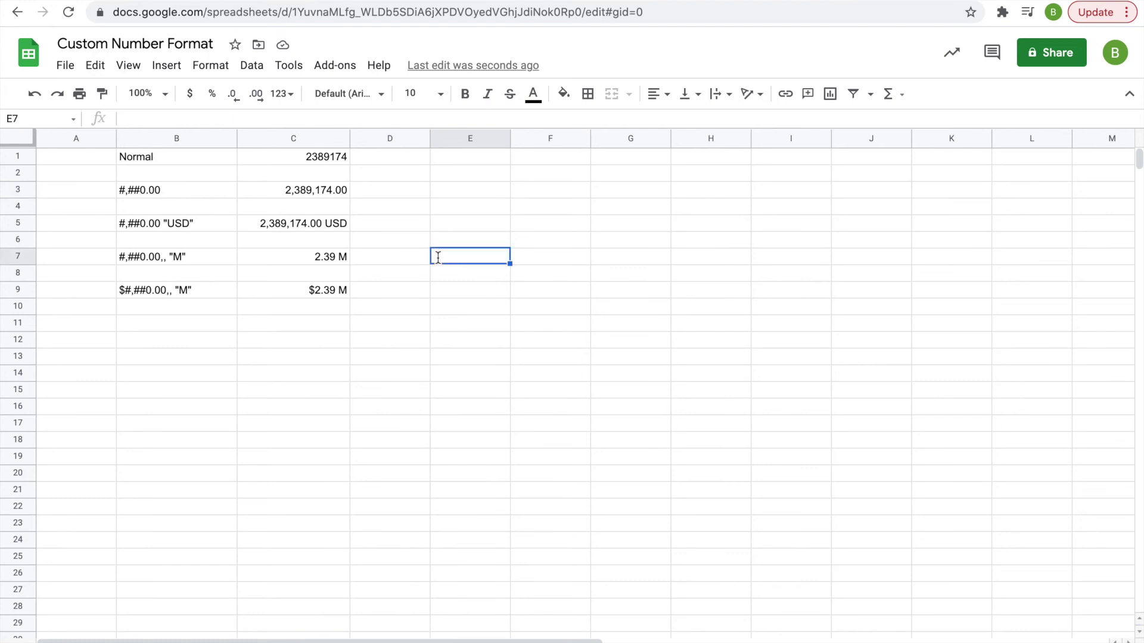
{"action": "left_click", "coordinate": [329, 258]}
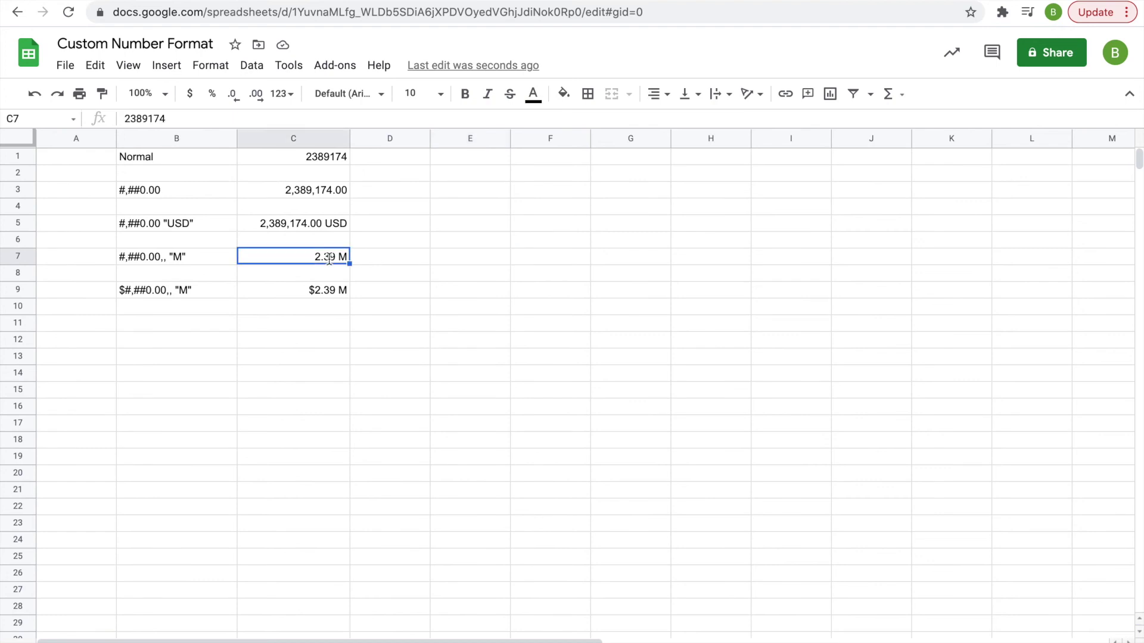
{"action": "left_click", "coordinate": [475, 261]}
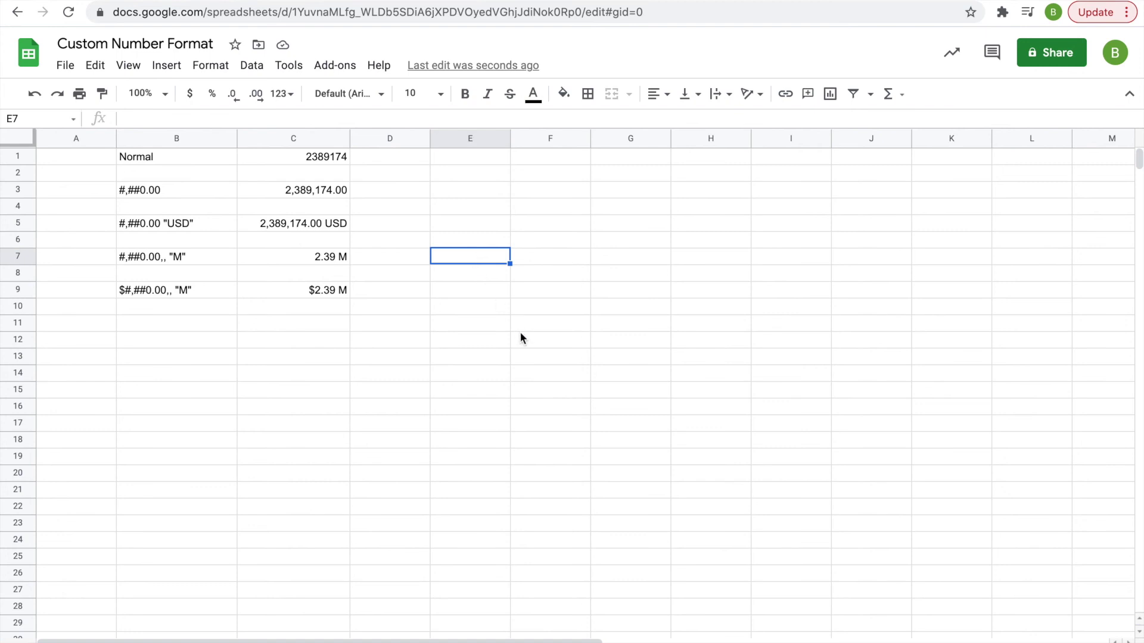
{"action": "left_click", "coordinate": [471, 292]}
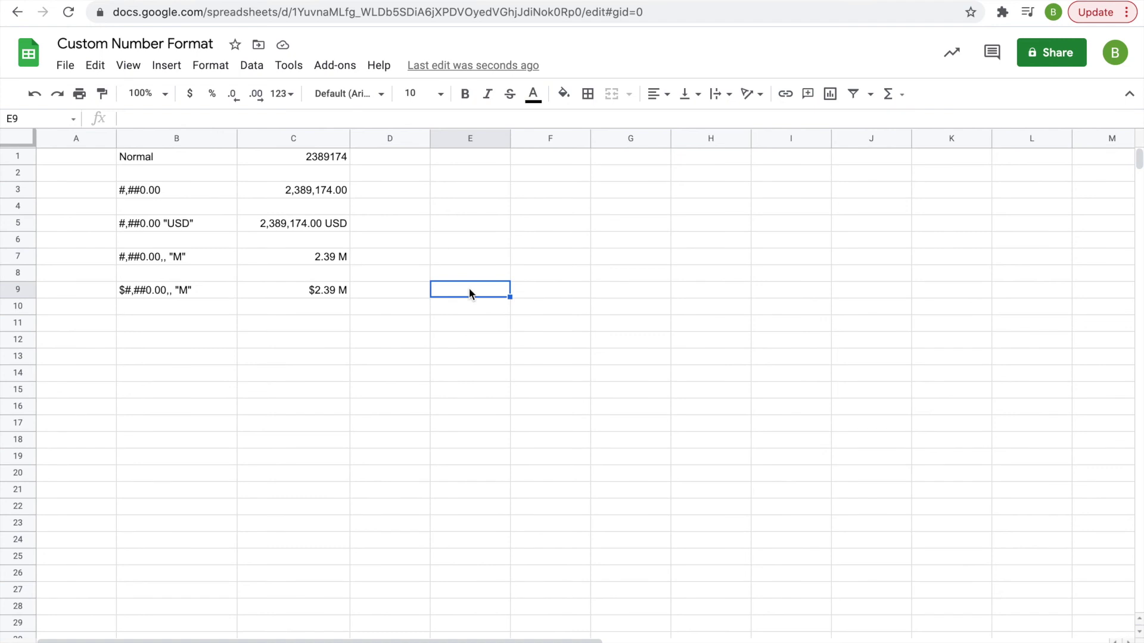
- Enter 1784398 in E9 and paint C9's dollar-millions format onto it, showing $1.78 M
{"action": "type", "text": "1784398"}
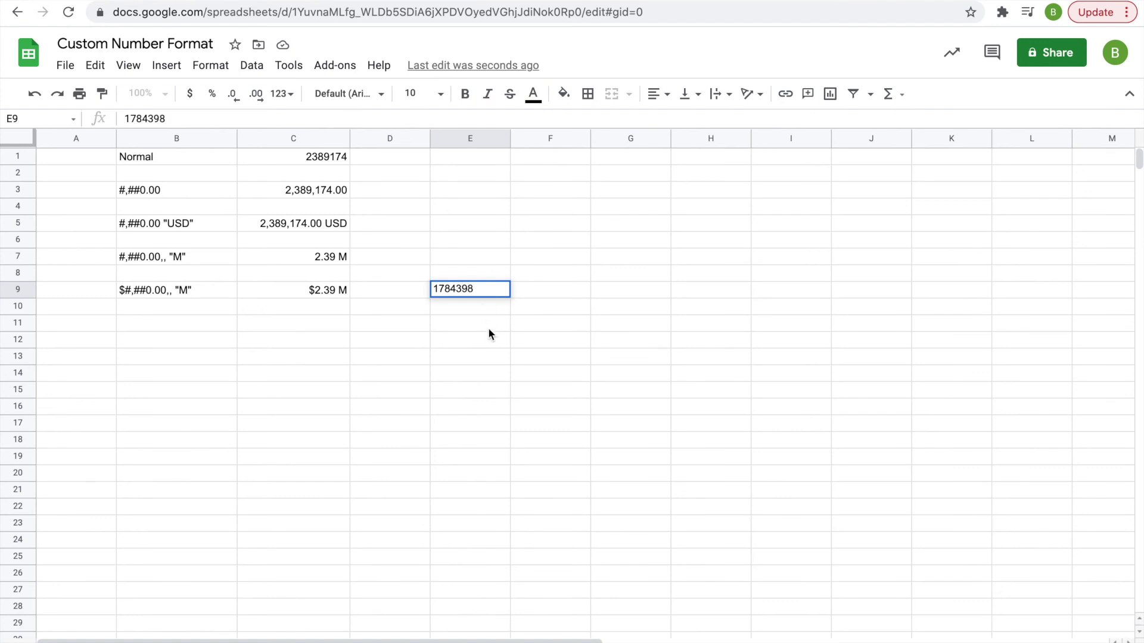
{"action": "left_click", "coordinate": [490, 334]}
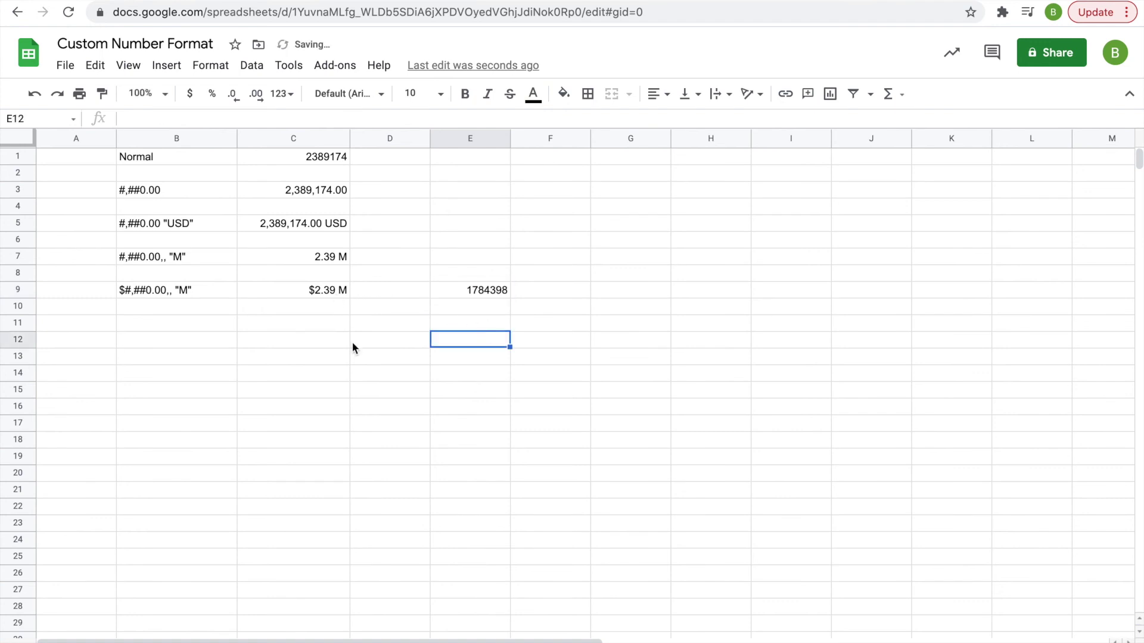
{"action": "left_click", "coordinate": [318, 290]}
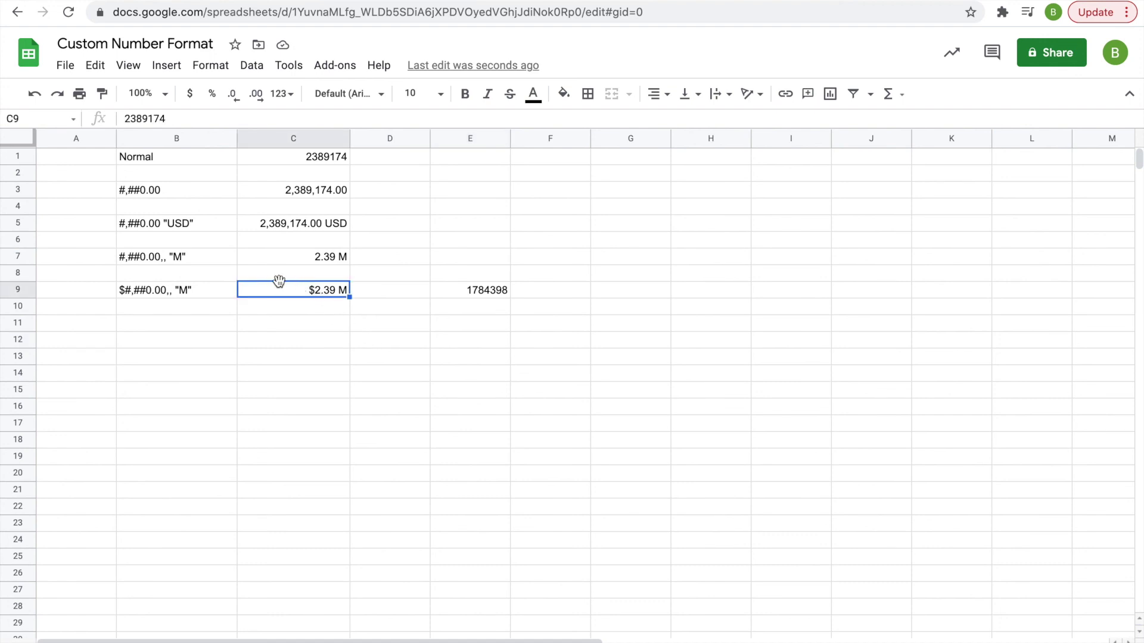
{"action": "left_click", "coordinate": [103, 99]}
{"action": "left_click", "coordinate": [103, 99]}
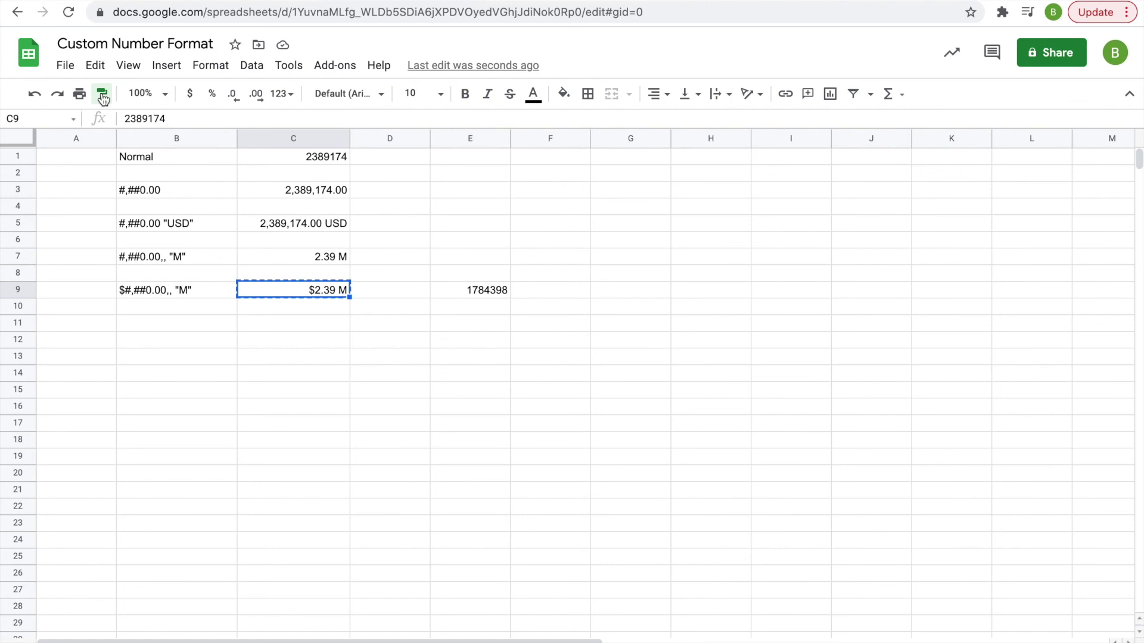
{"action": "left_click", "coordinate": [465, 292]}
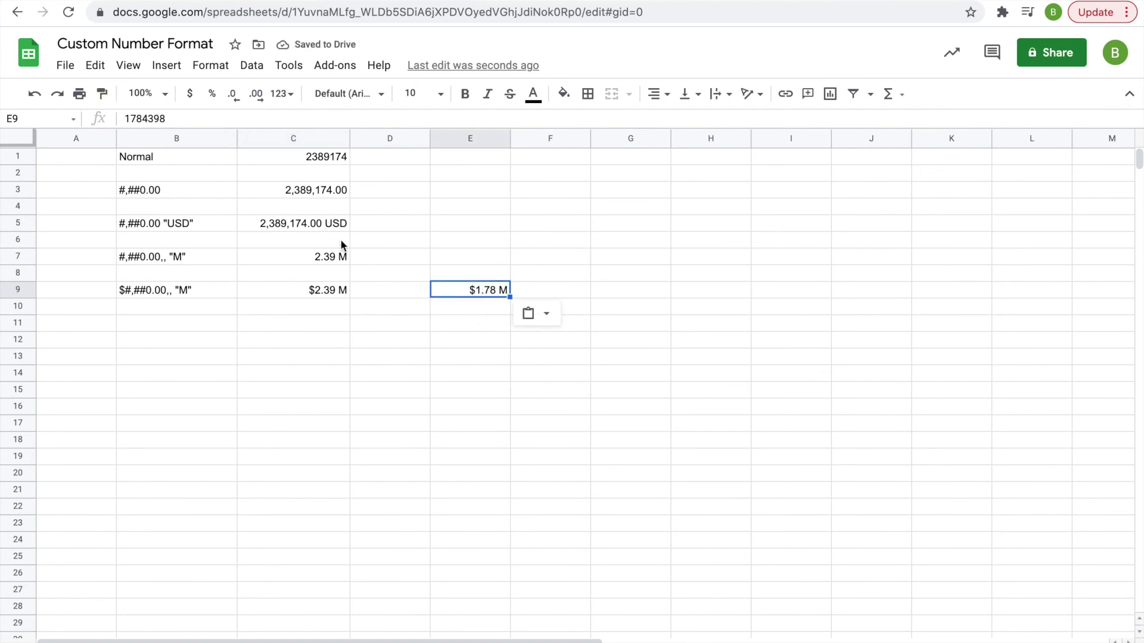
- Paint C5's USD format onto E9 for 1,784,398.00 USD and widen column E to fit
{"action": "left_click", "coordinate": [320, 227]}
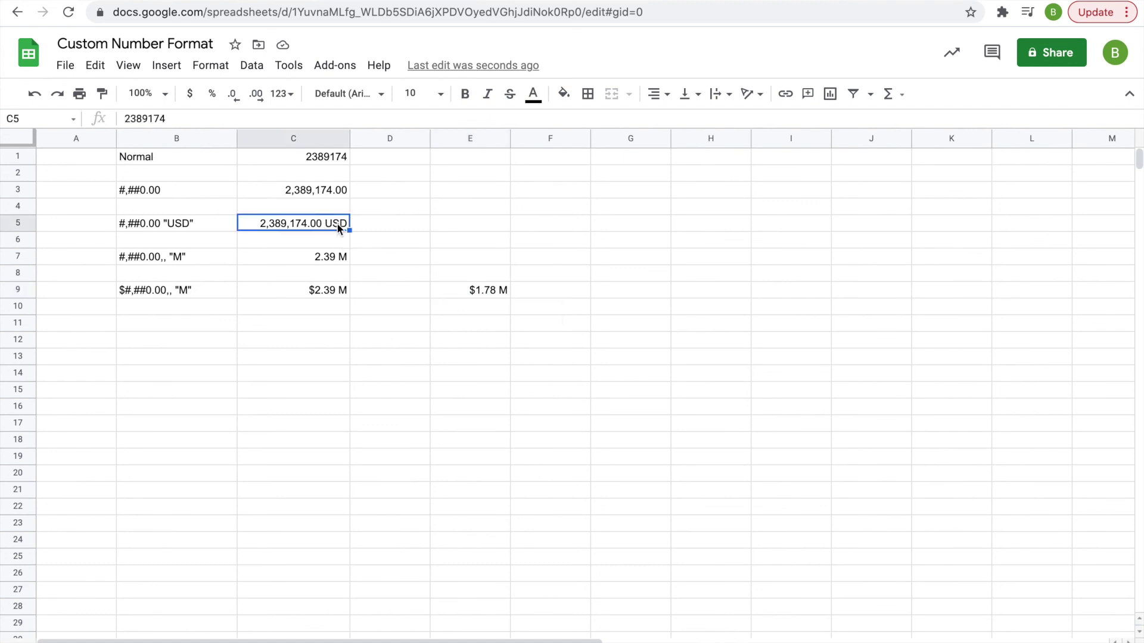
{"action": "left_click", "coordinate": [100, 94]}
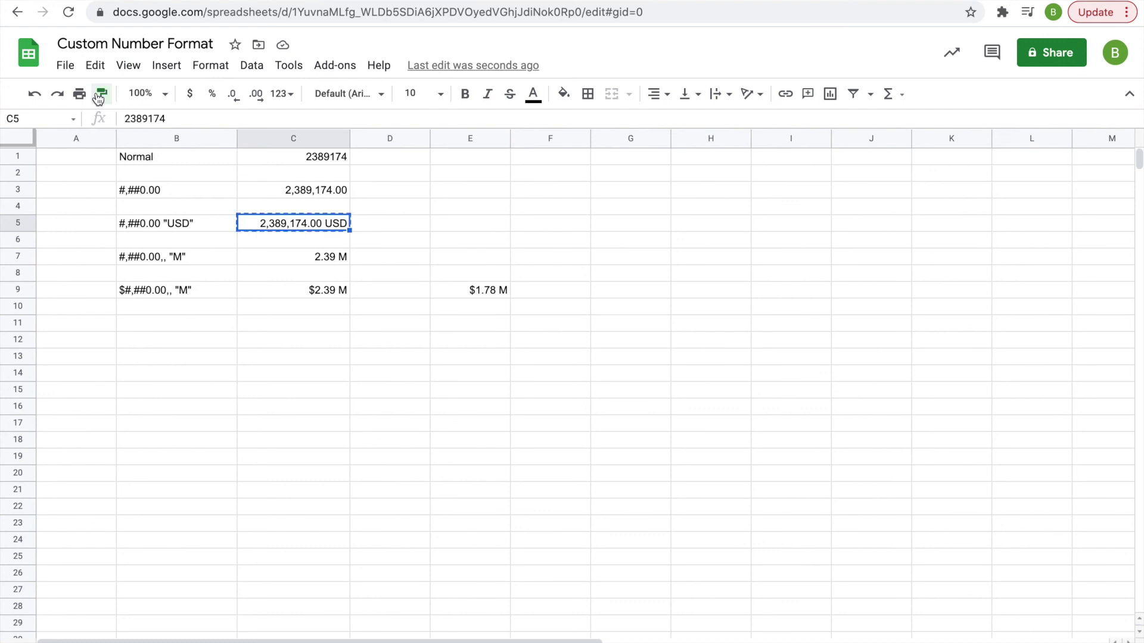
{"action": "left_click", "coordinate": [480, 290]}
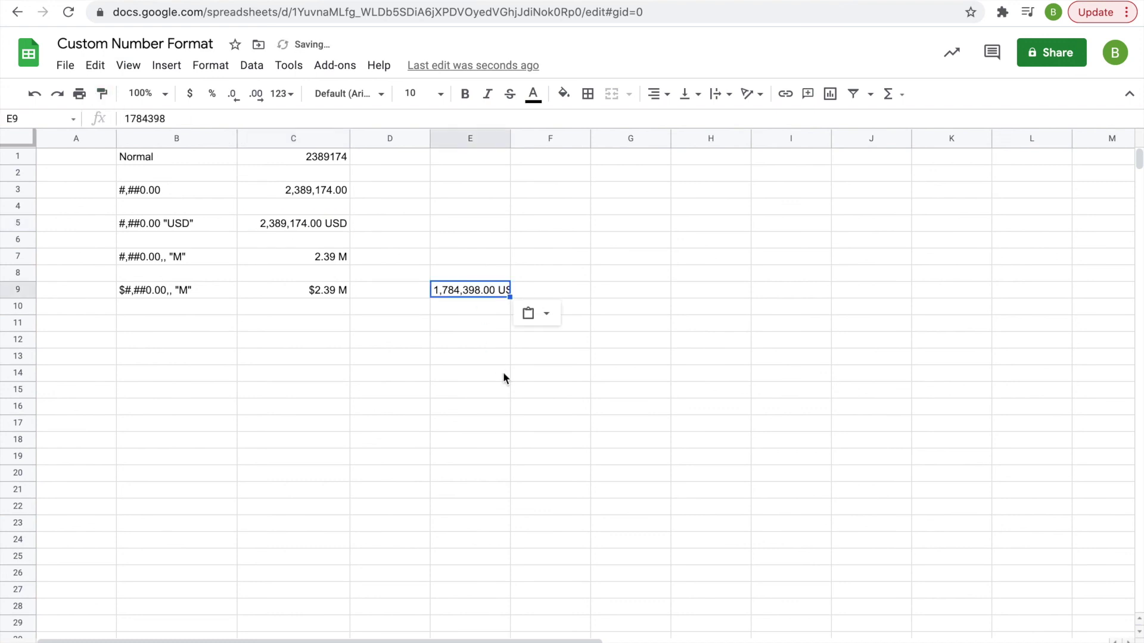
{"action": "left_click_drag", "start_coordinate": [510, 138], "coordinate": [531, 138]}
{"action": "left_click", "coordinate": [493, 211]}
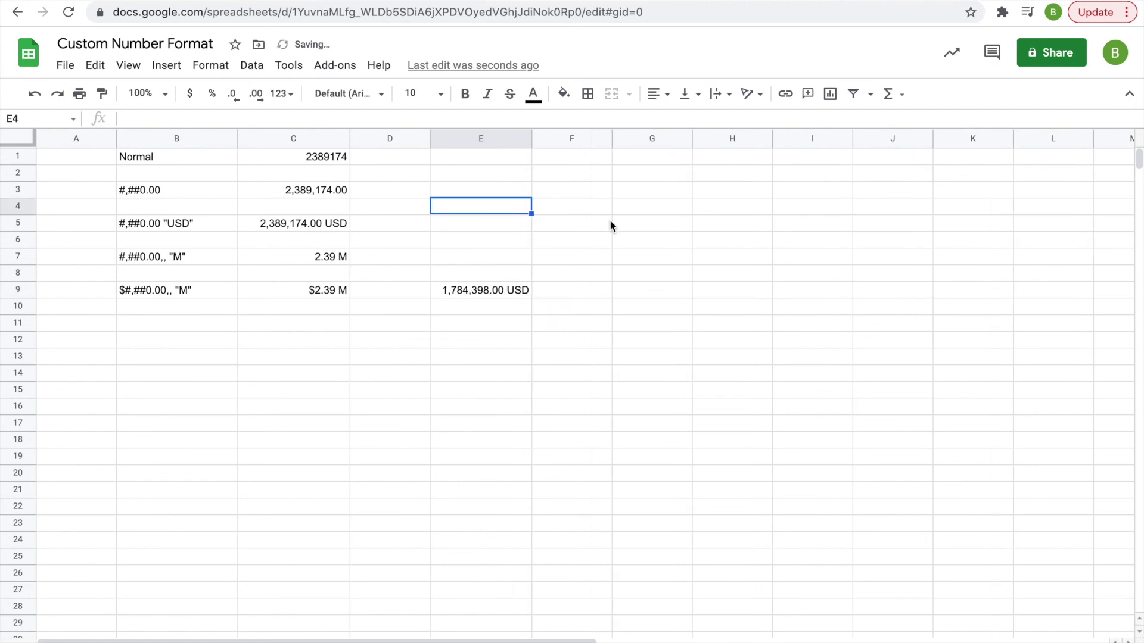